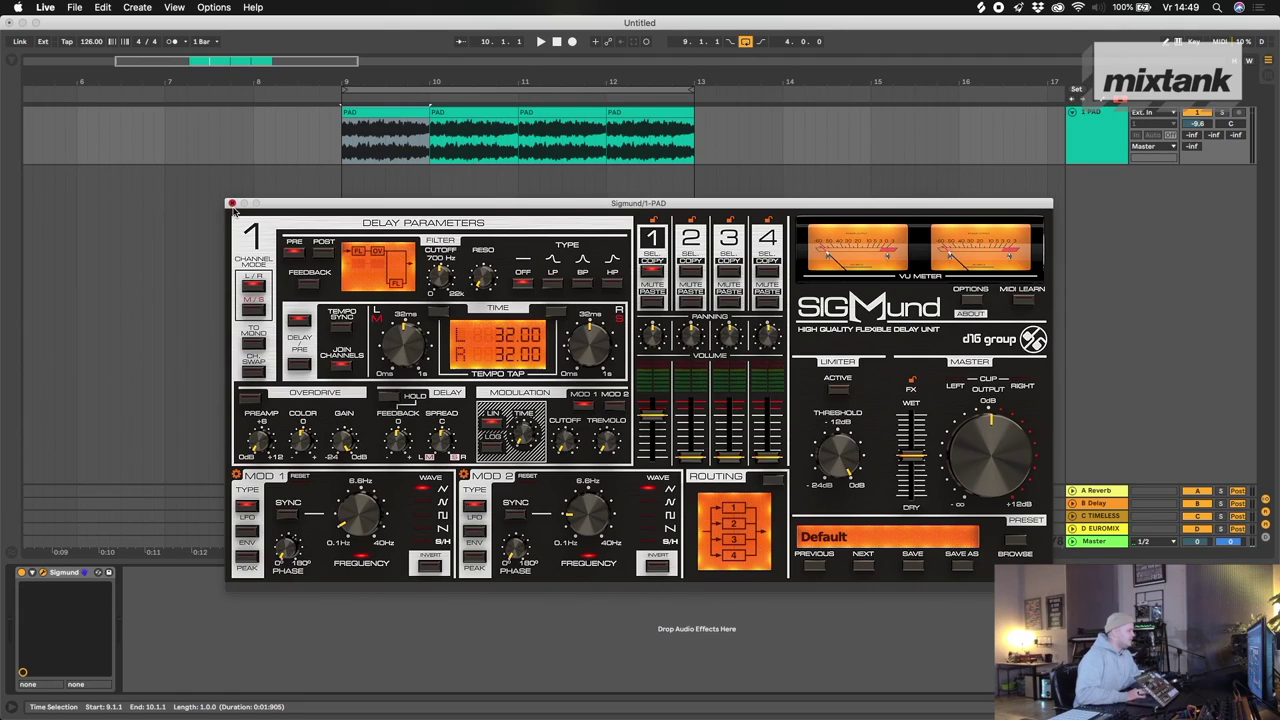
# - Close the Sigmund delay window and play the first PAD clip to hear it dry
pyautogui.click(231, 203)
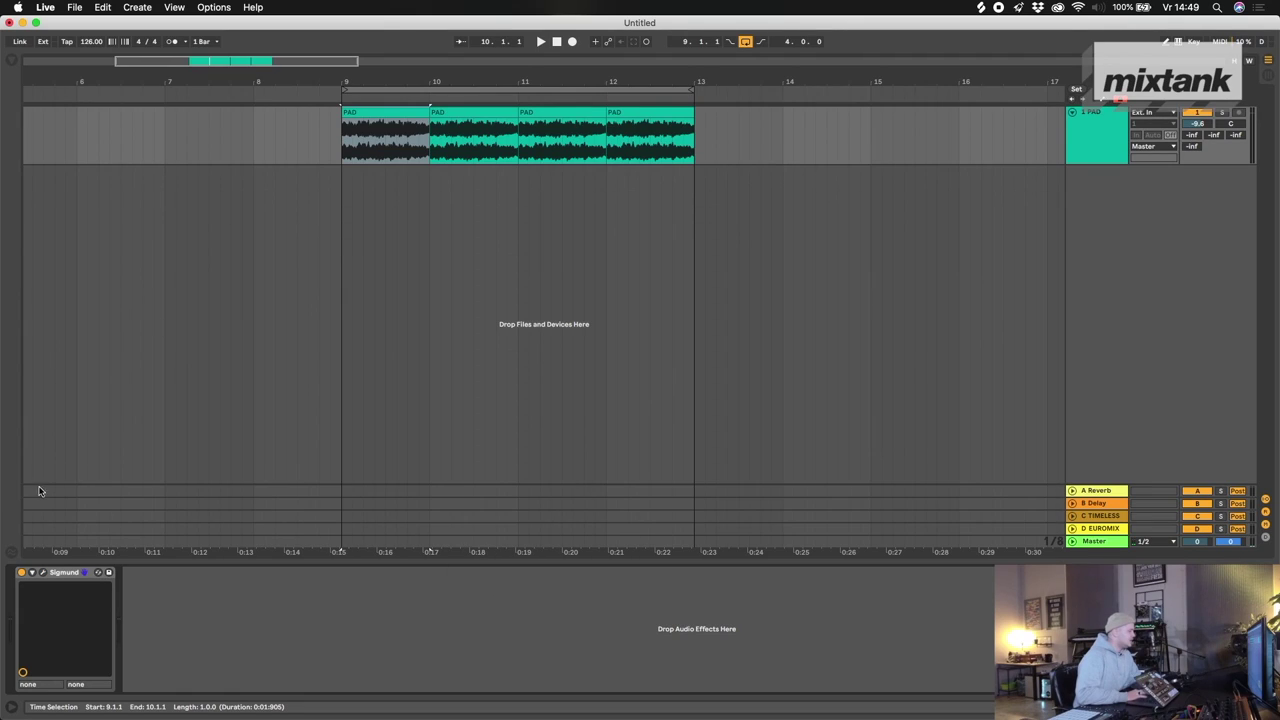
pyautogui.click(390, 115)
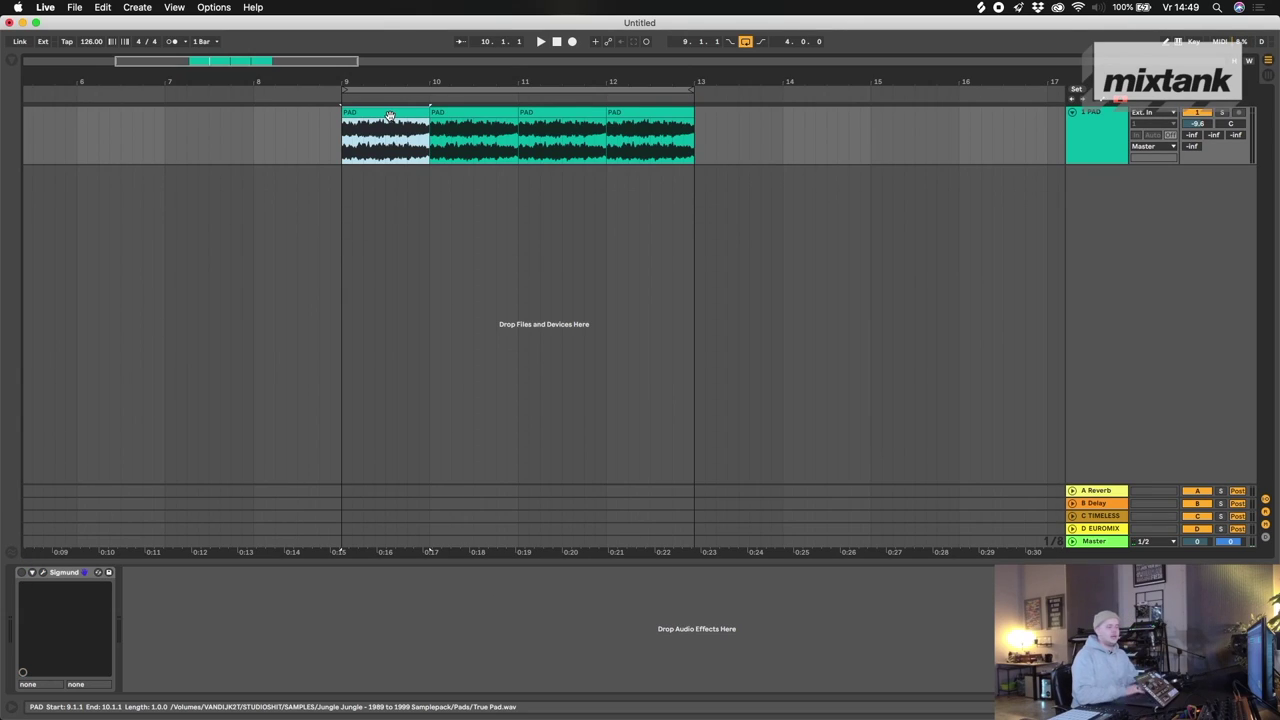
pyautogui.press('space')
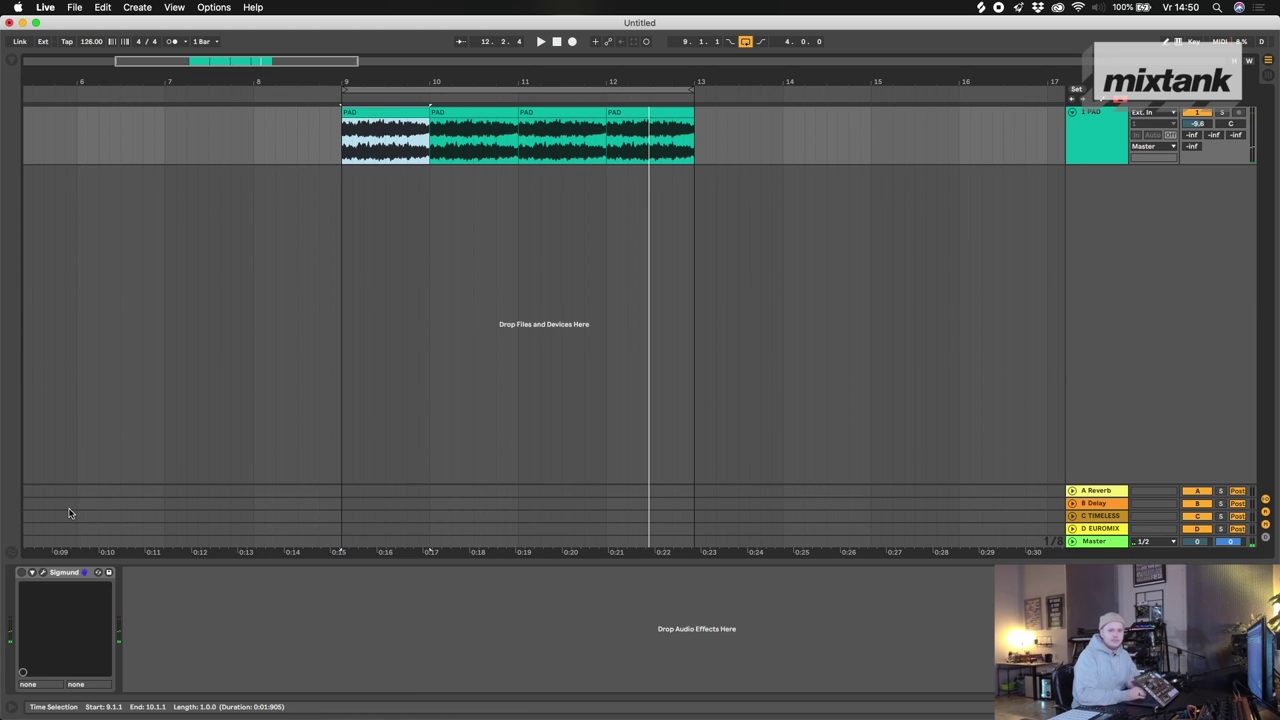
# - Turn the Sigmund delay on, open its editor window, and bring up its preset browser
pyautogui.click(21, 572)
pyautogui.click(44, 573)
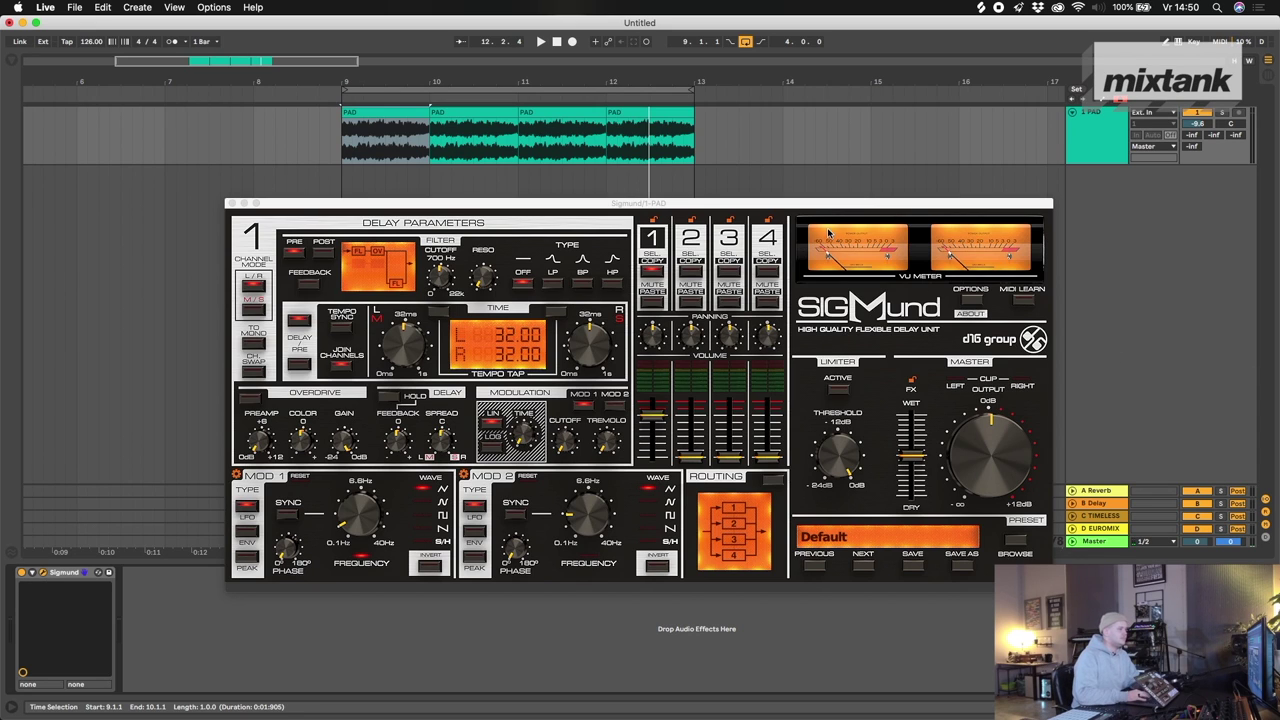
pyautogui.moveTo(808, 208); pyautogui.dragTo(746, 242)
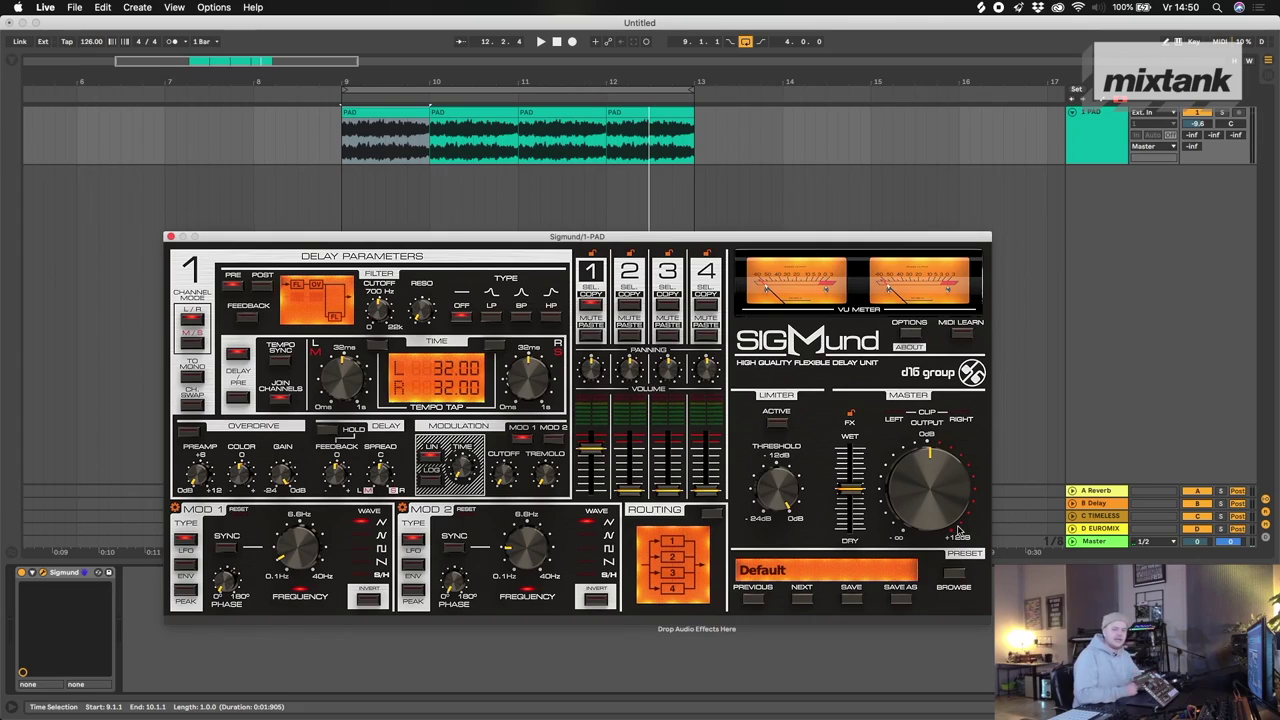
pyautogui.click(955, 580)
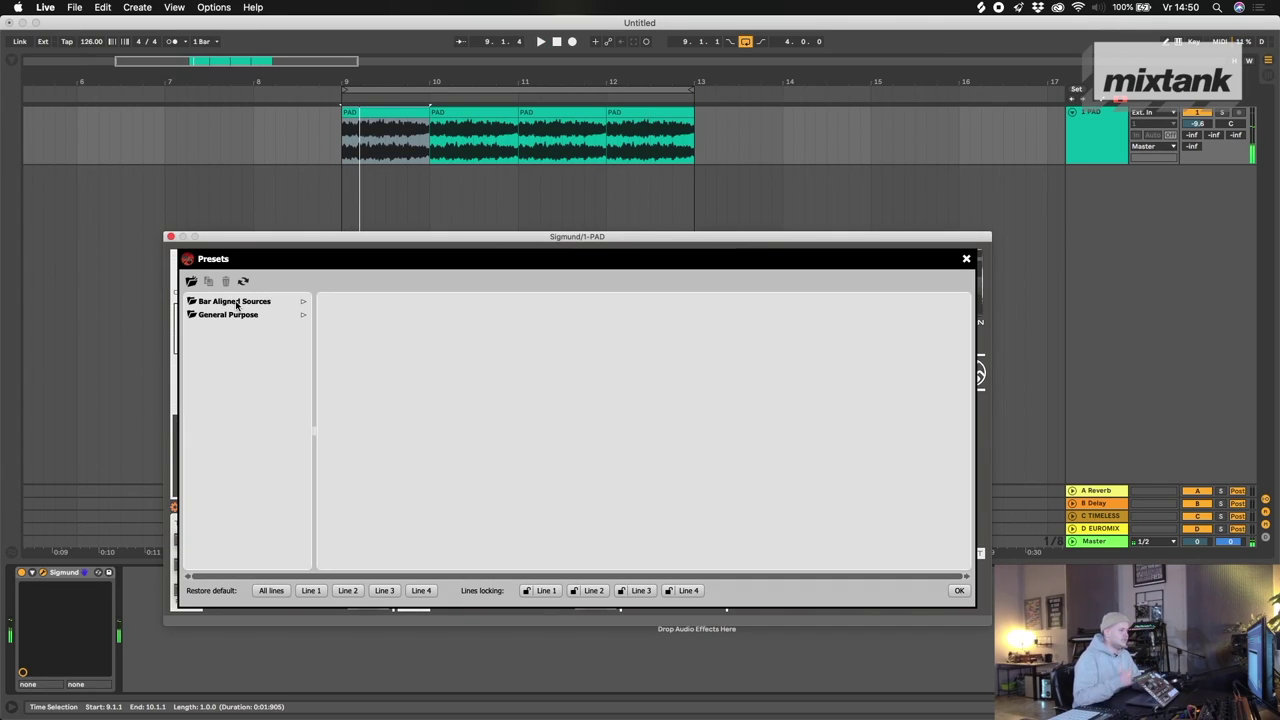
# - In Bar Aligned Sources > Synth Riffs, audition Acoustic Goodie, Spikey, Sonic Dissection, Side-Chained Tail, Reloaded and Polyrhythmic
pyautogui.click(237, 303)
pyautogui.click(389, 329)
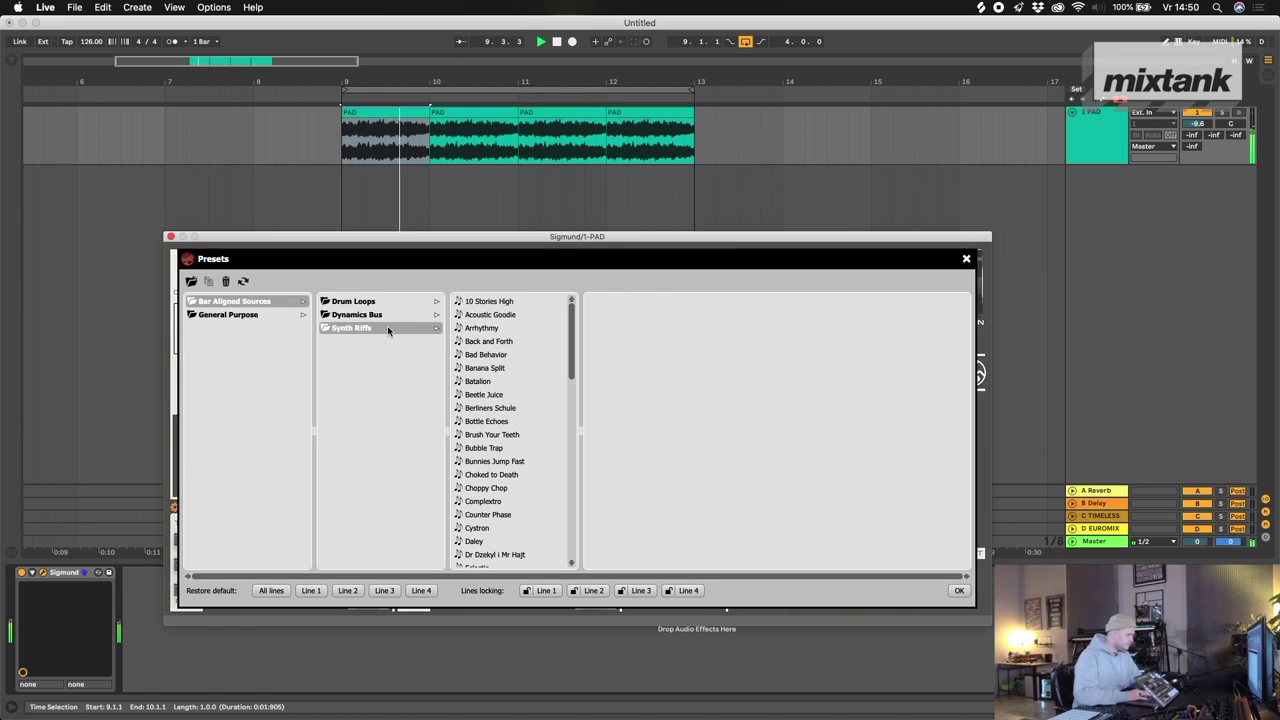
pyautogui.click(499, 316)
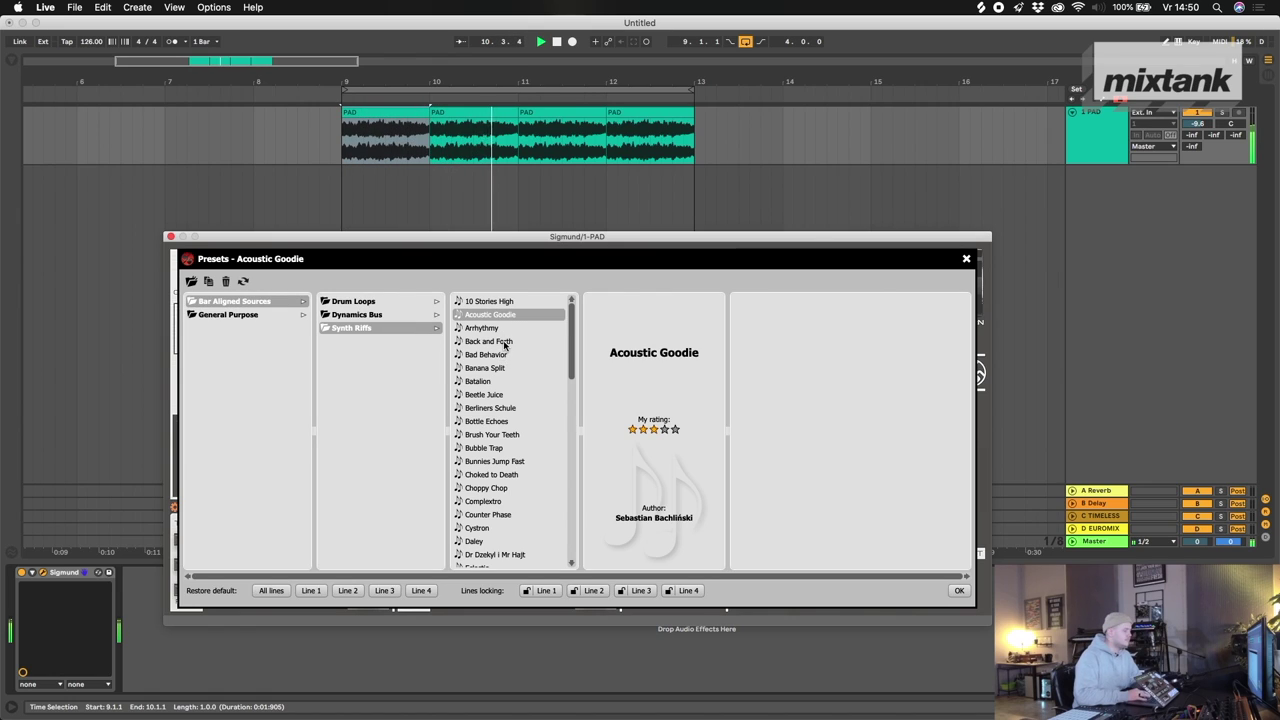
pyautogui.scroll(-15, 492, 403)
pyautogui.click(492, 401)
pyautogui.scroll(2, 492, 402)
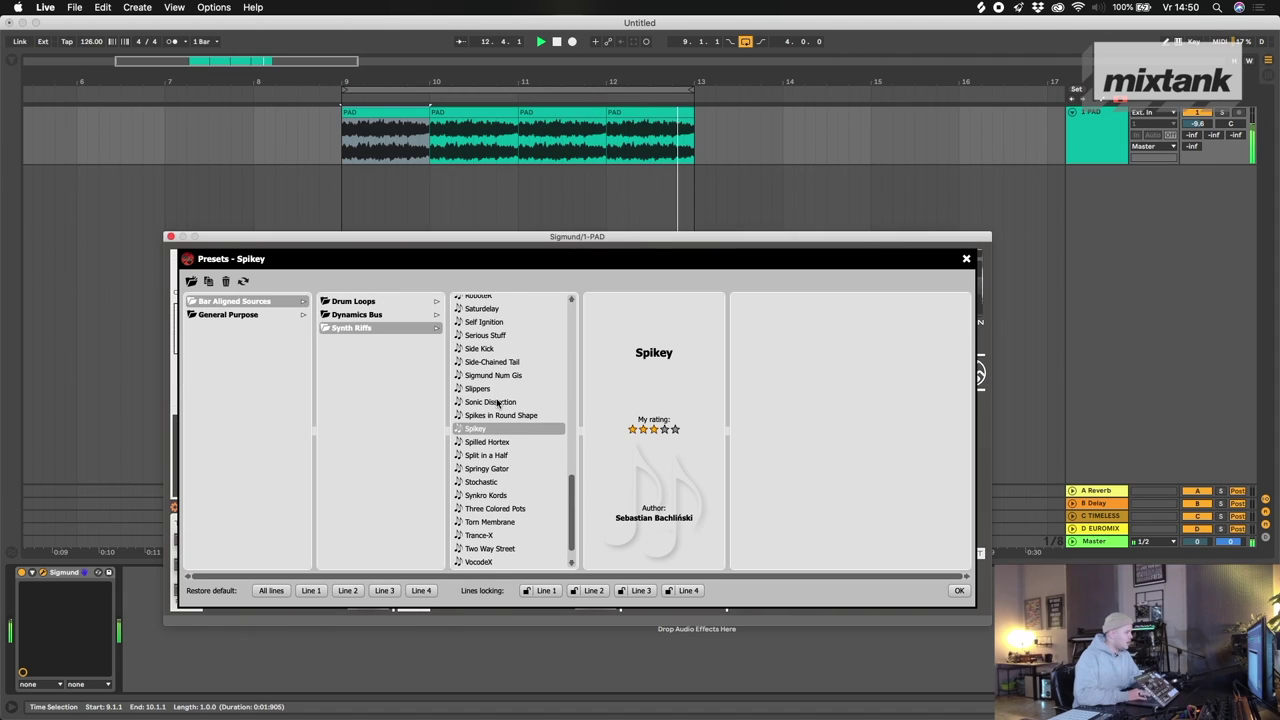
pyautogui.click(497, 402)
pyautogui.scroll(3, 497, 402)
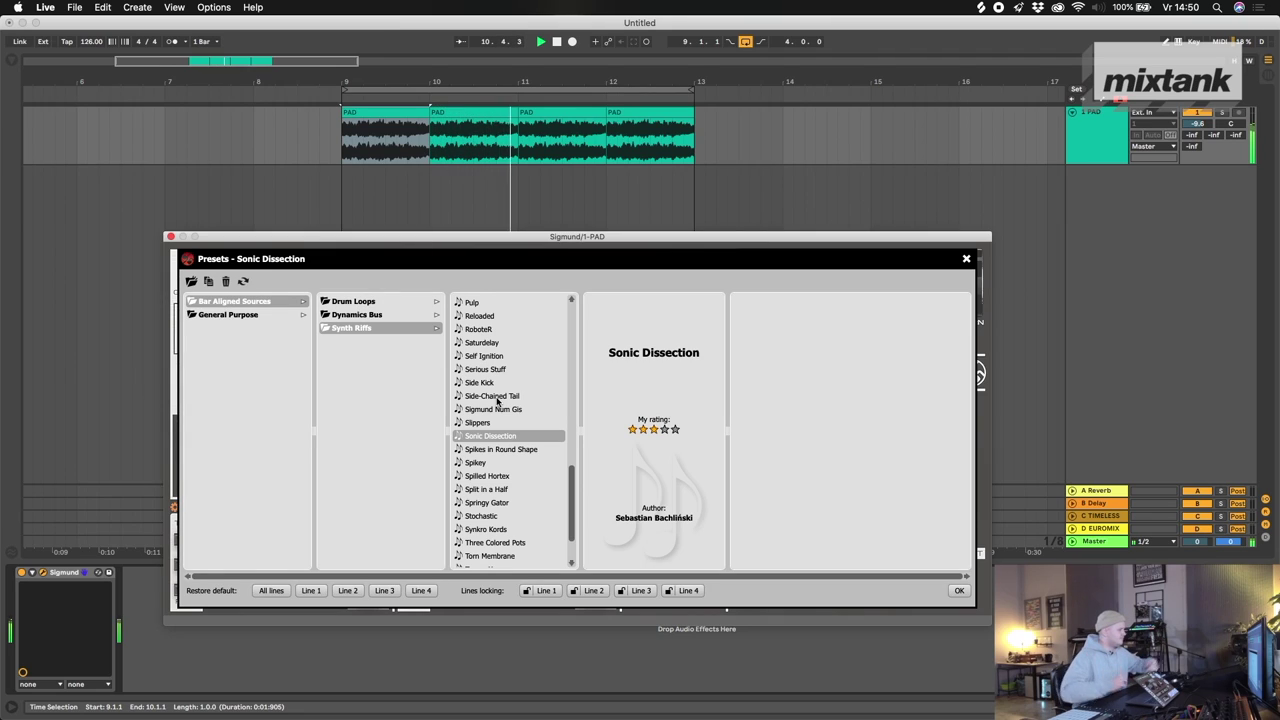
pyautogui.click(497, 400)
pyautogui.scroll(3, 495, 395)
pyautogui.click(483, 352)
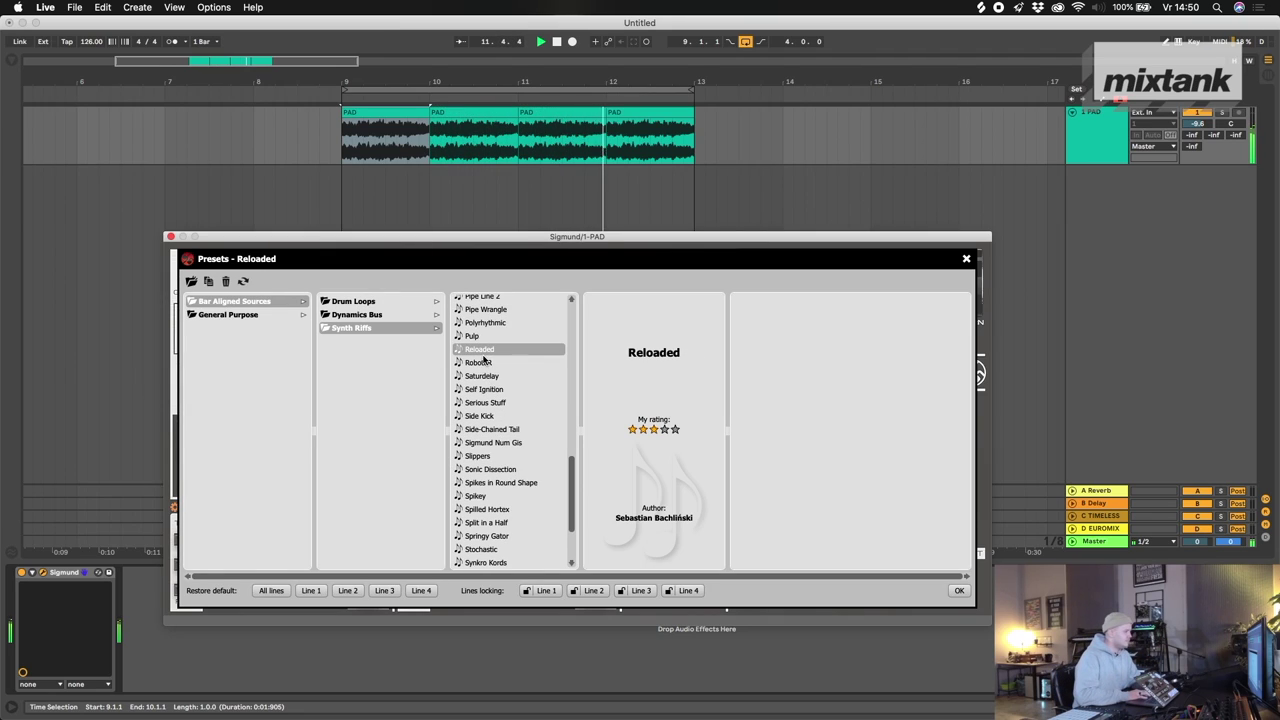
pyautogui.scroll(3, 484, 364)
pyautogui.click(487, 364)
# - Audition Nostalgia Over Stasis, M-Brane, Miami Vice and Floater, then load Dr Dzekyl i Mr Hajt
pyautogui.scroll(3, 487, 367)
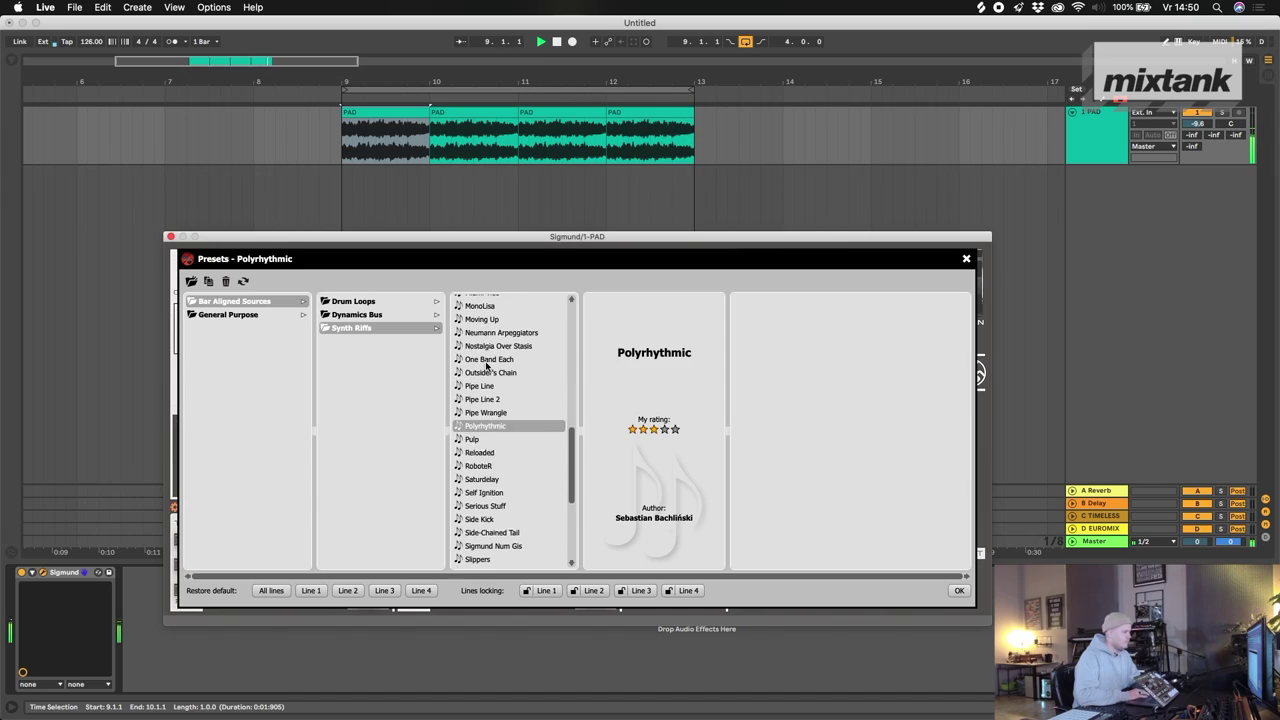
pyautogui.scroll(3, 487, 367)
pyautogui.click(487, 366)
pyautogui.scroll(3, 487, 367)
pyautogui.scroll(3, 487, 367)
pyautogui.click(487, 366)
pyautogui.scroll(2, 487, 366)
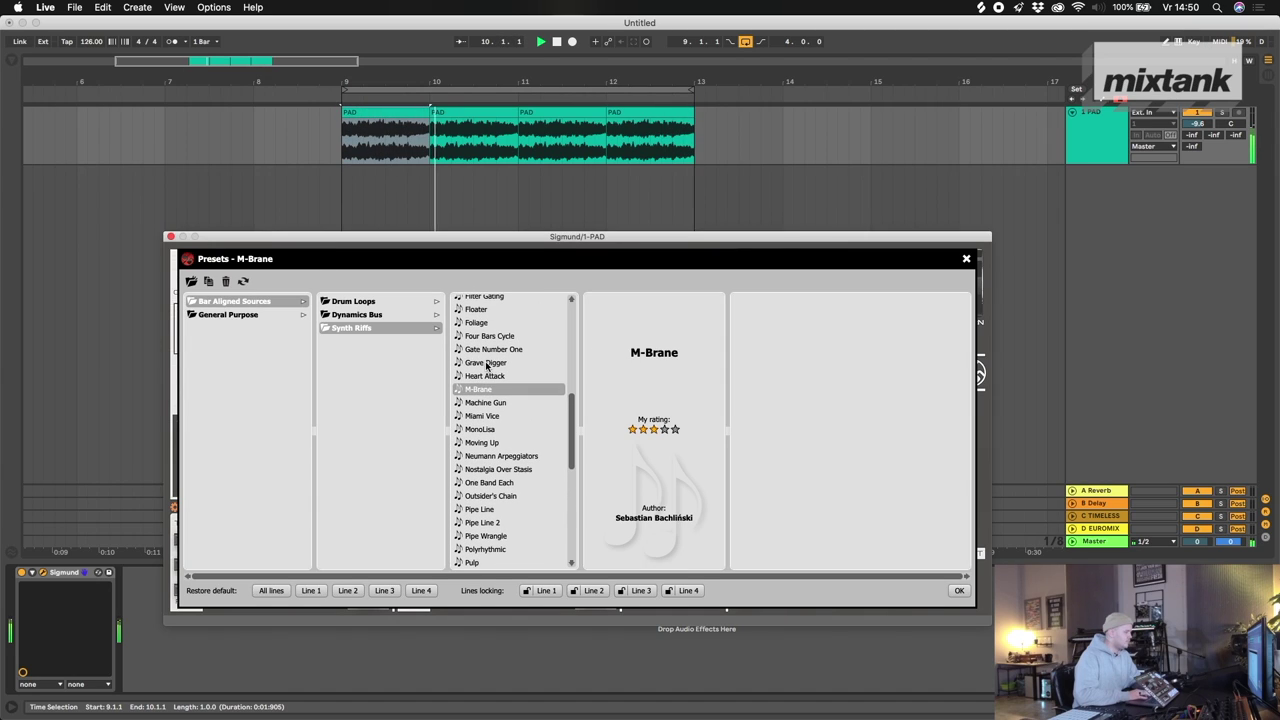
pyautogui.click(487, 415)
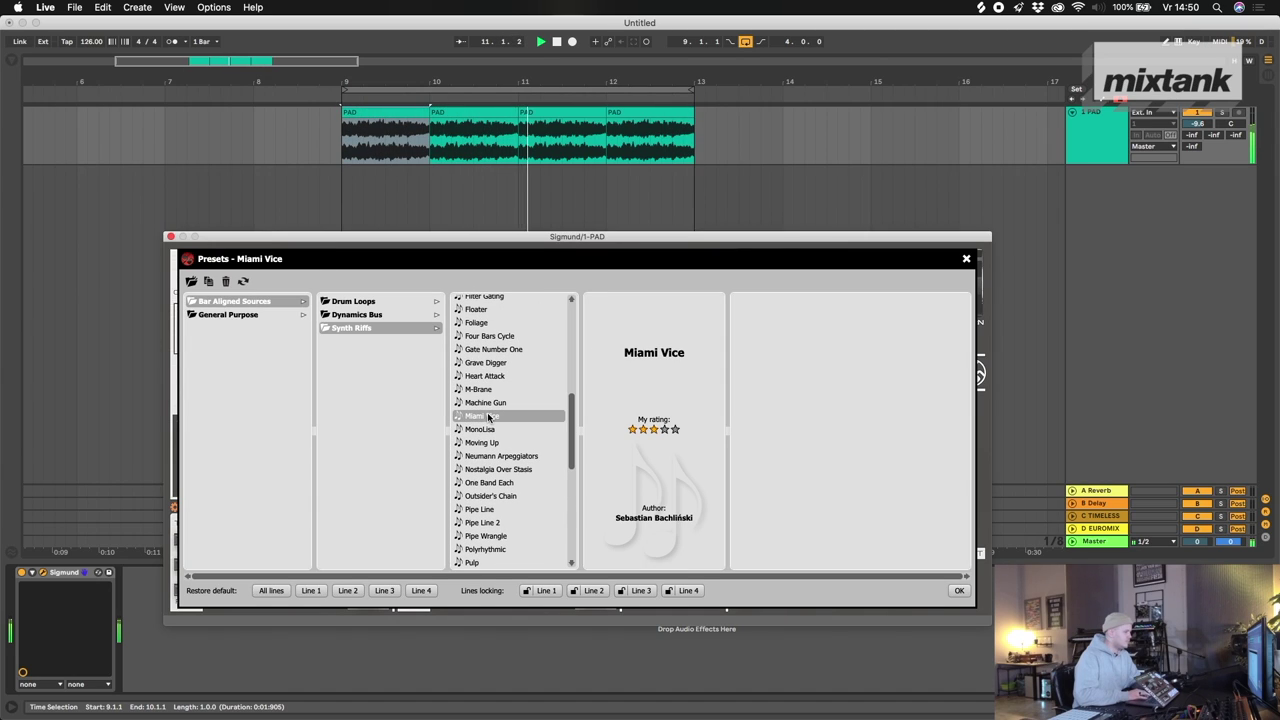
pyautogui.scroll(2, 489, 420)
pyautogui.scroll(3, 505, 368)
pyautogui.click(503, 366)
pyautogui.scroll(5, 503, 366)
pyautogui.click(503, 366)
pyautogui.scroll(5, 503, 366)
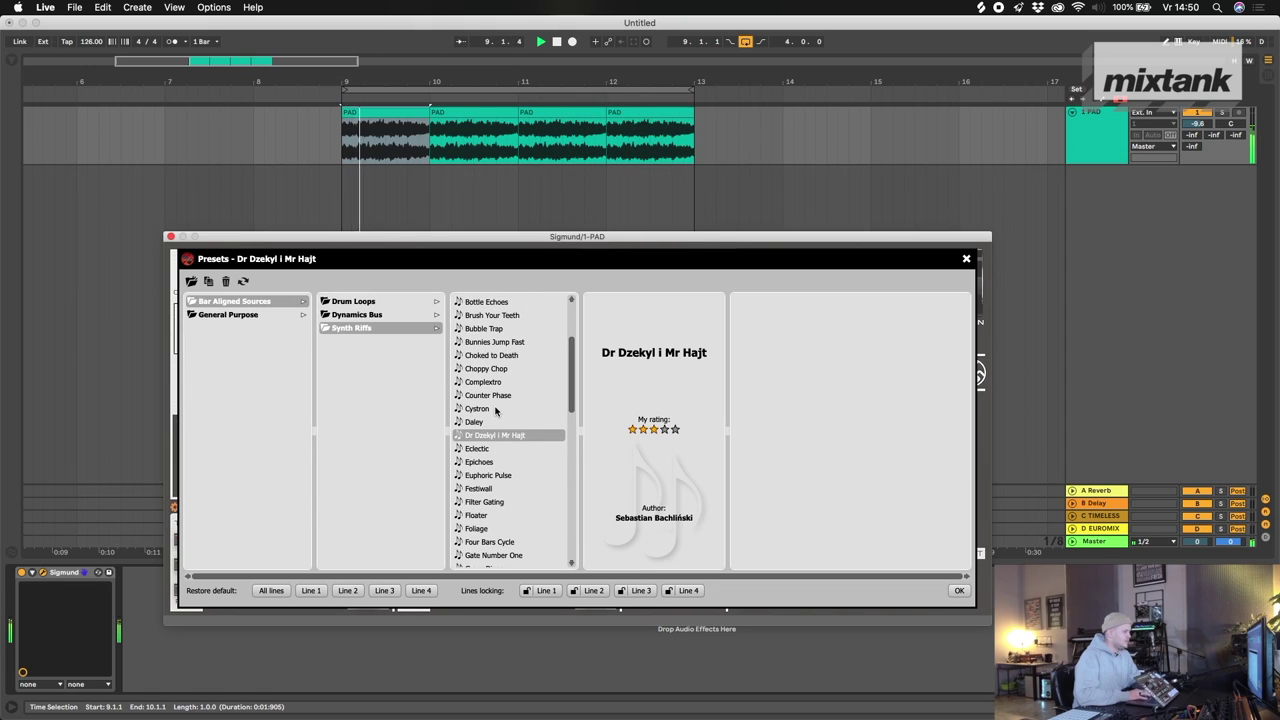
# - Keep the chosen preset, slow the MOD 1 rate, and set delay line 2 volume to -3.2 dB
pyautogui.click(966, 258)
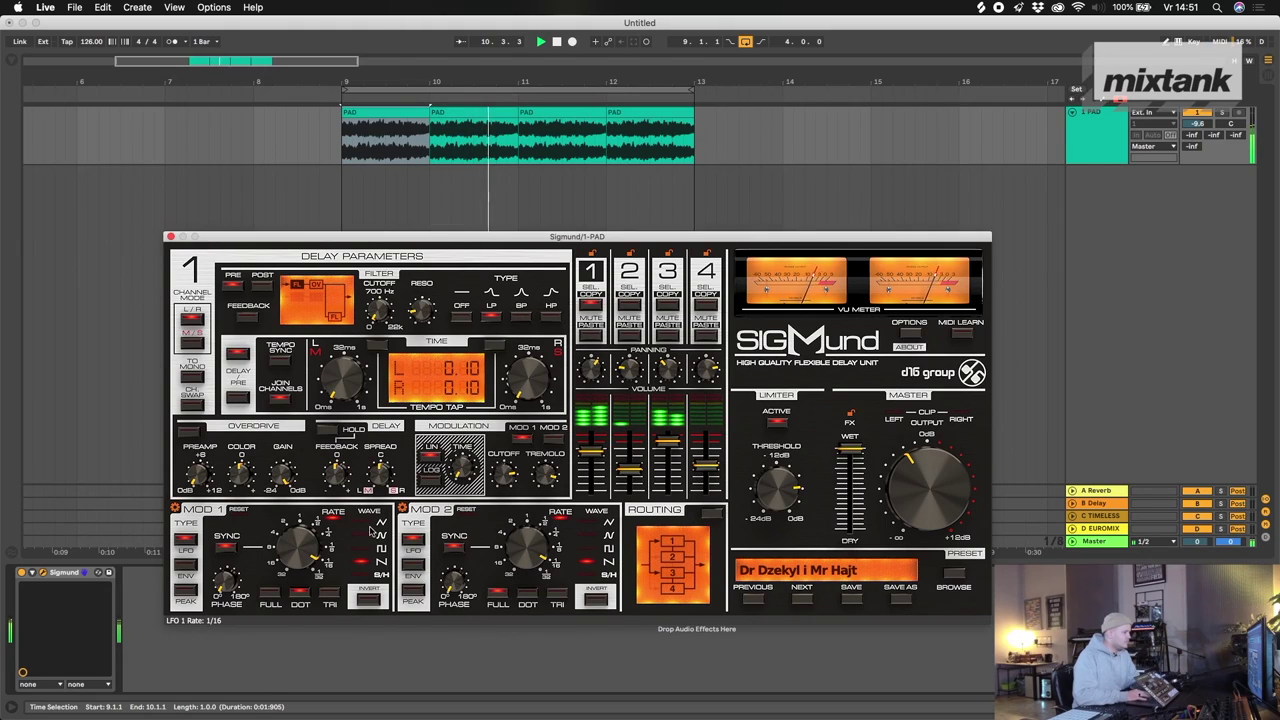
pyautogui.moveTo(372, 532); pyautogui.dragTo(296, 594)
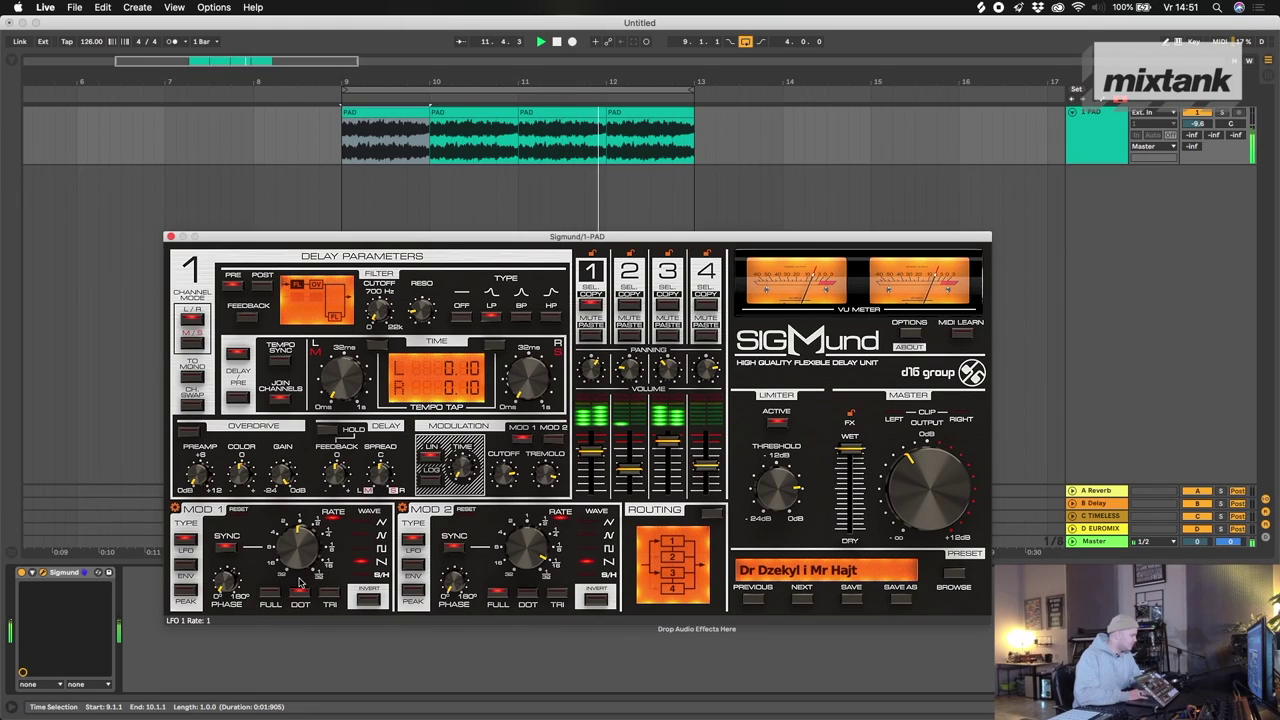
pyautogui.moveTo(631, 467); pyautogui.dragTo(630, 460)
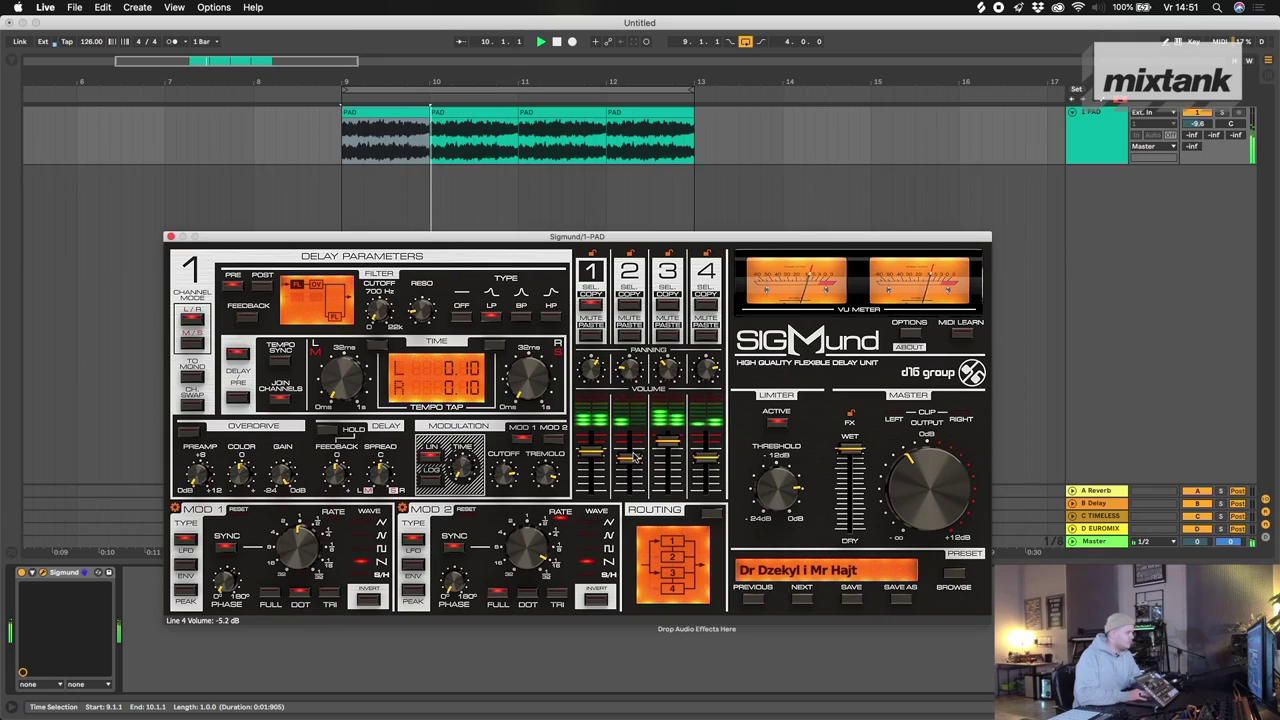
pyautogui.moveTo(628, 458)
pyautogui.mouseDown()
pyautogui.moveTo(626, 470)
pyautogui.moveTo(621, 439)
pyautogui.mouseUp()
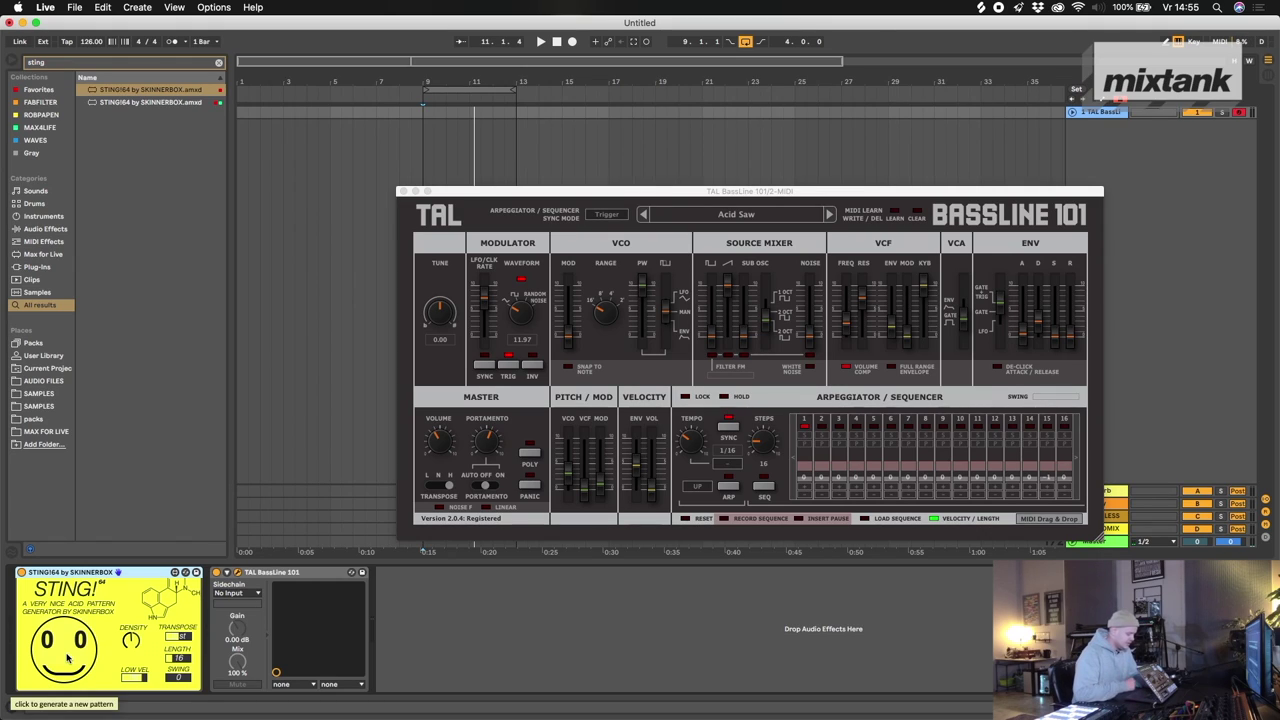
# - Play from bar 9, generate a new STING!64 acid pattern, and audition it through TAL BassLine 101
pyautogui.press('space')
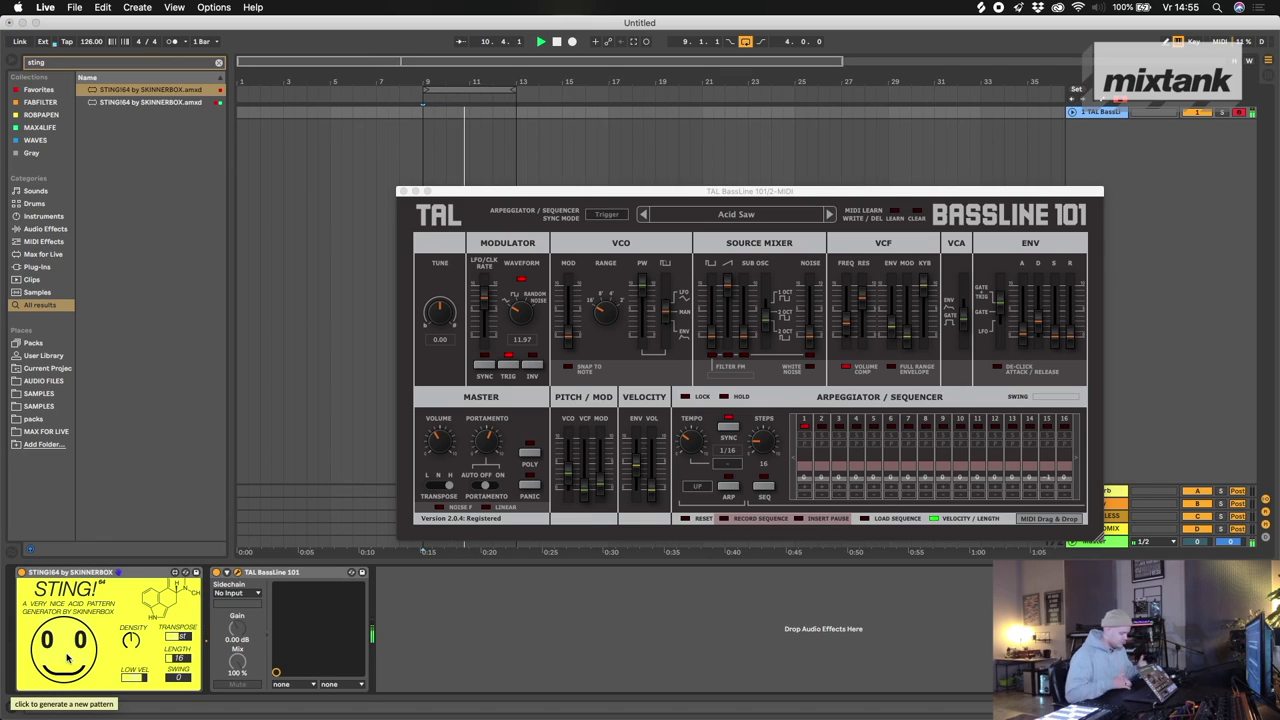
pyautogui.click(68, 657)
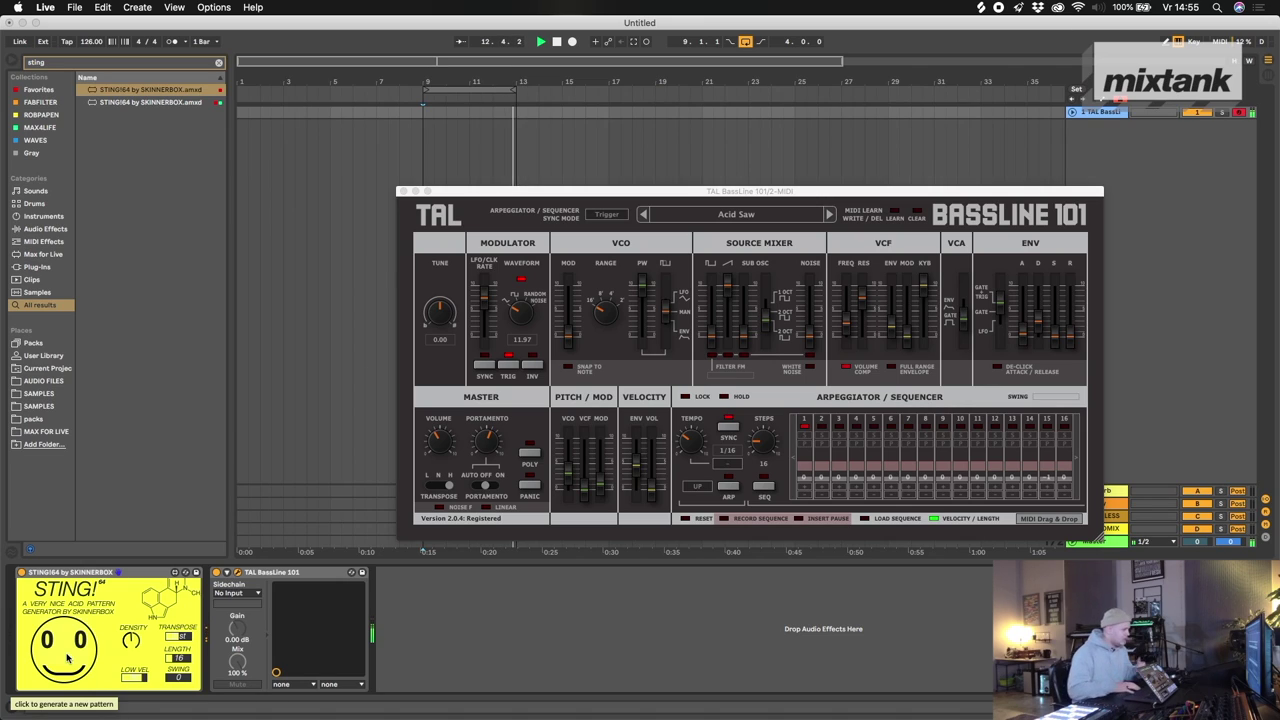
pyautogui.press('space')
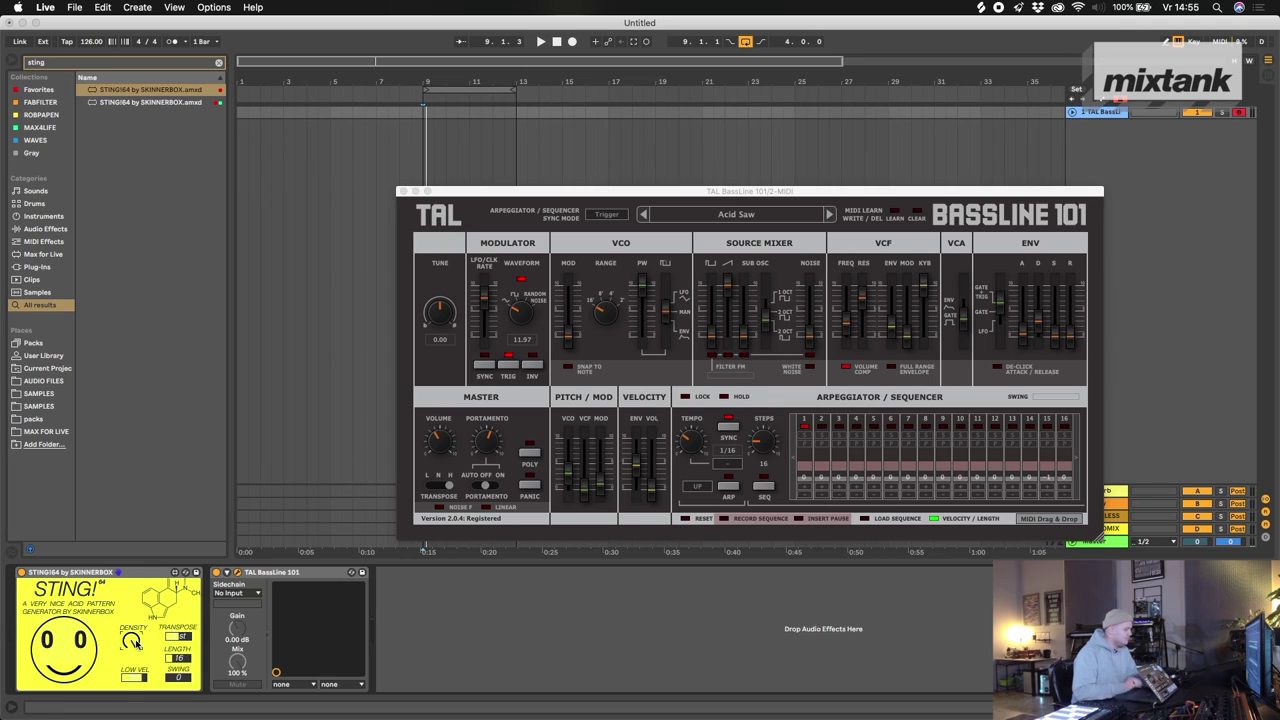
pyautogui.press('space')
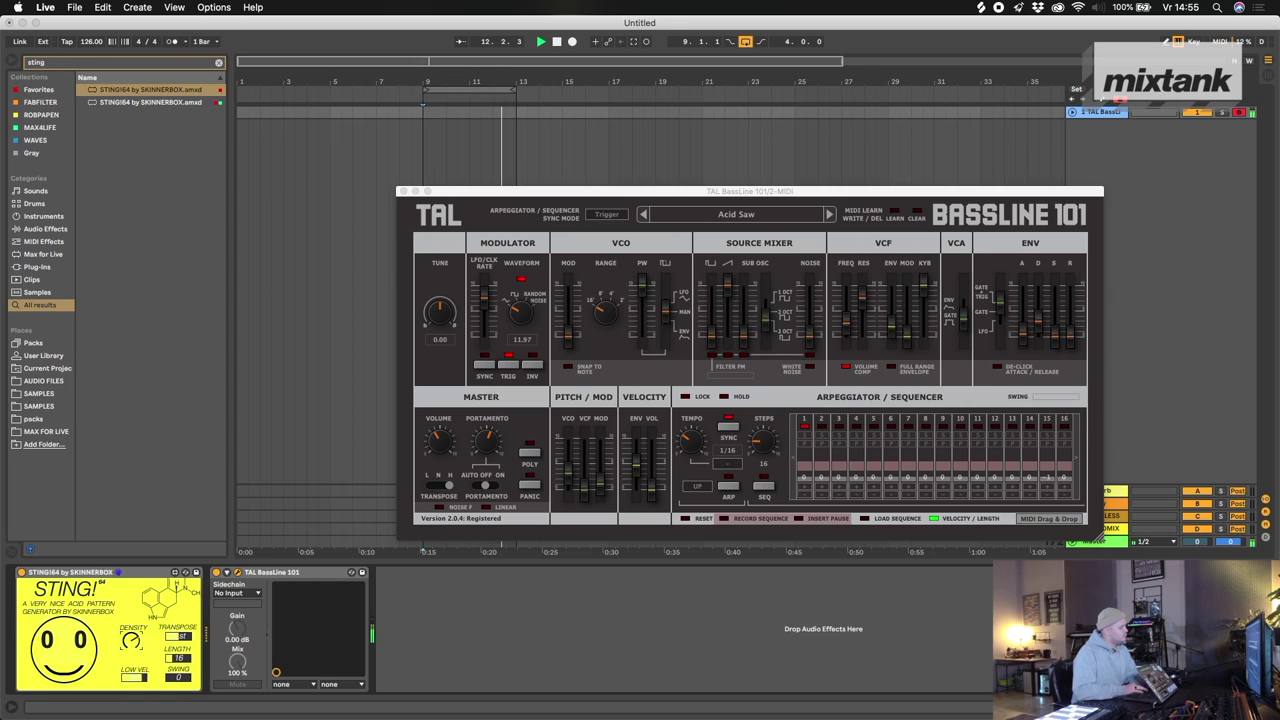
pyautogui.press('space')
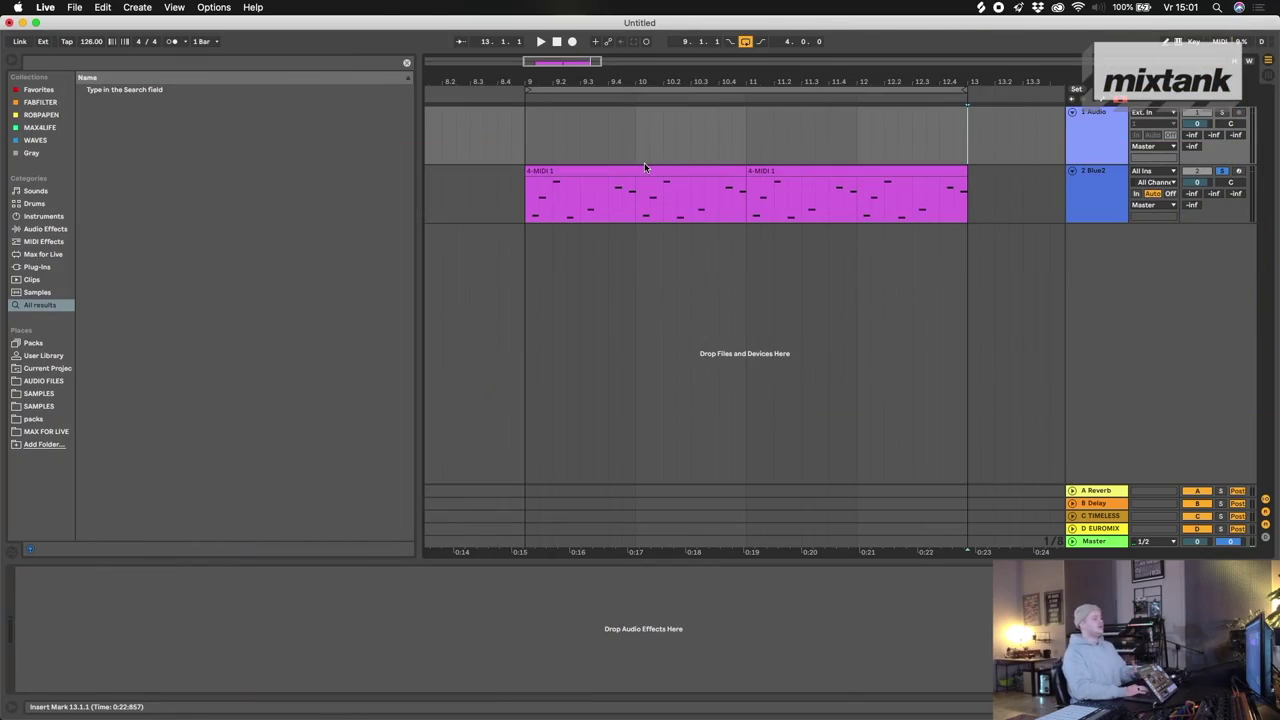
# - Play the 4-MIDI 1 clips and select the Blue2 track
pyautogui.click(645, 170)
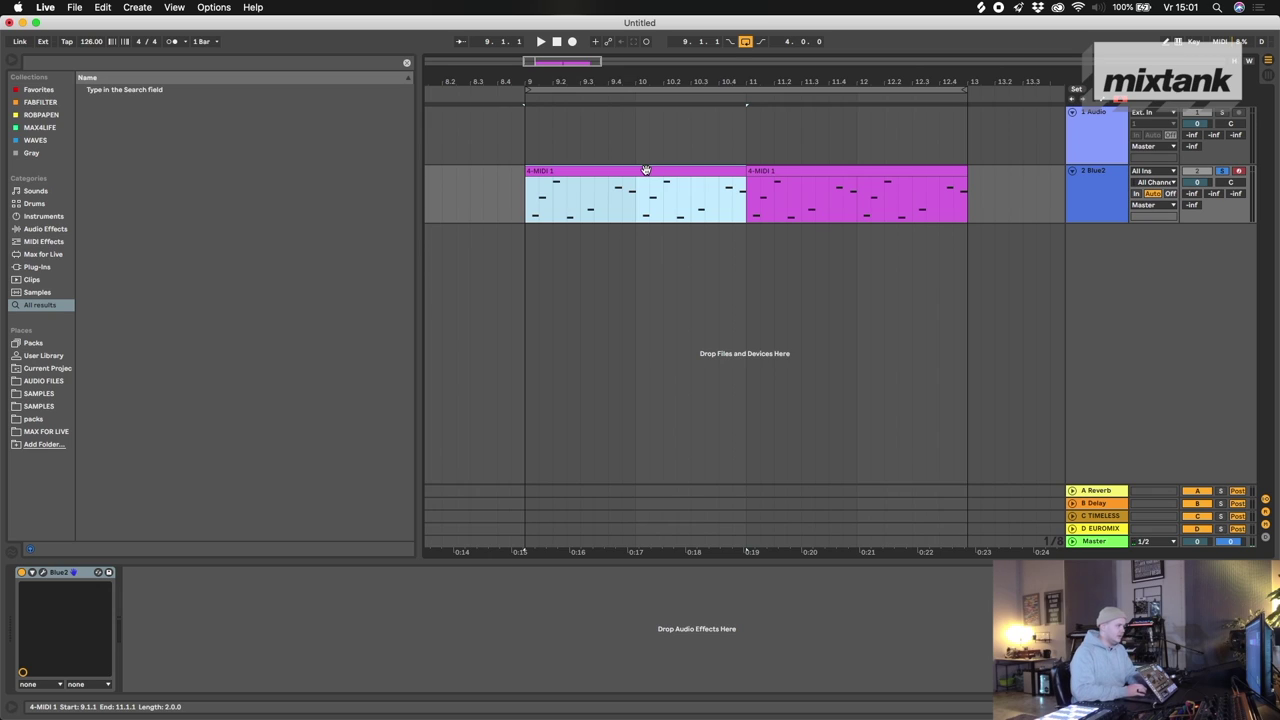
pyautogui.press('space')
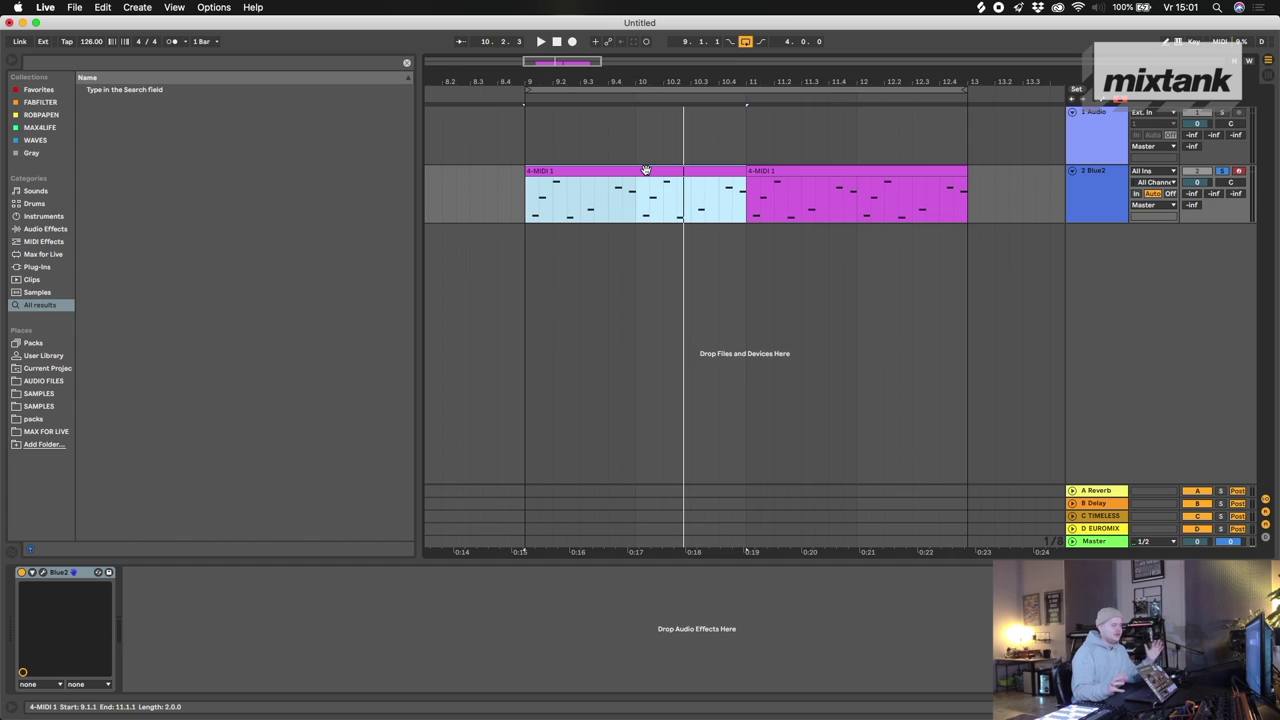
pyautogui.click(1088, 137)
pyautogui.click(1084, 217)
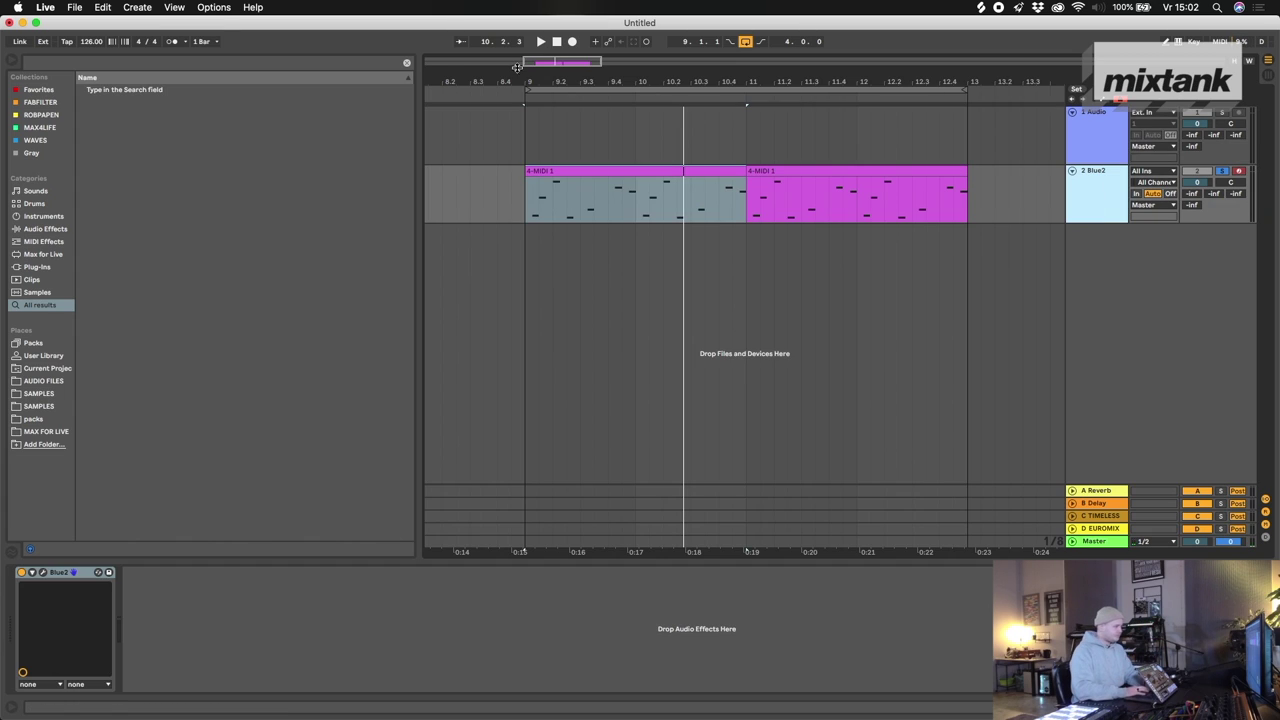
# - Search the sample browser for 'breakbea' and preview a result while scrolling the list
pyautogui.click(91, 65)
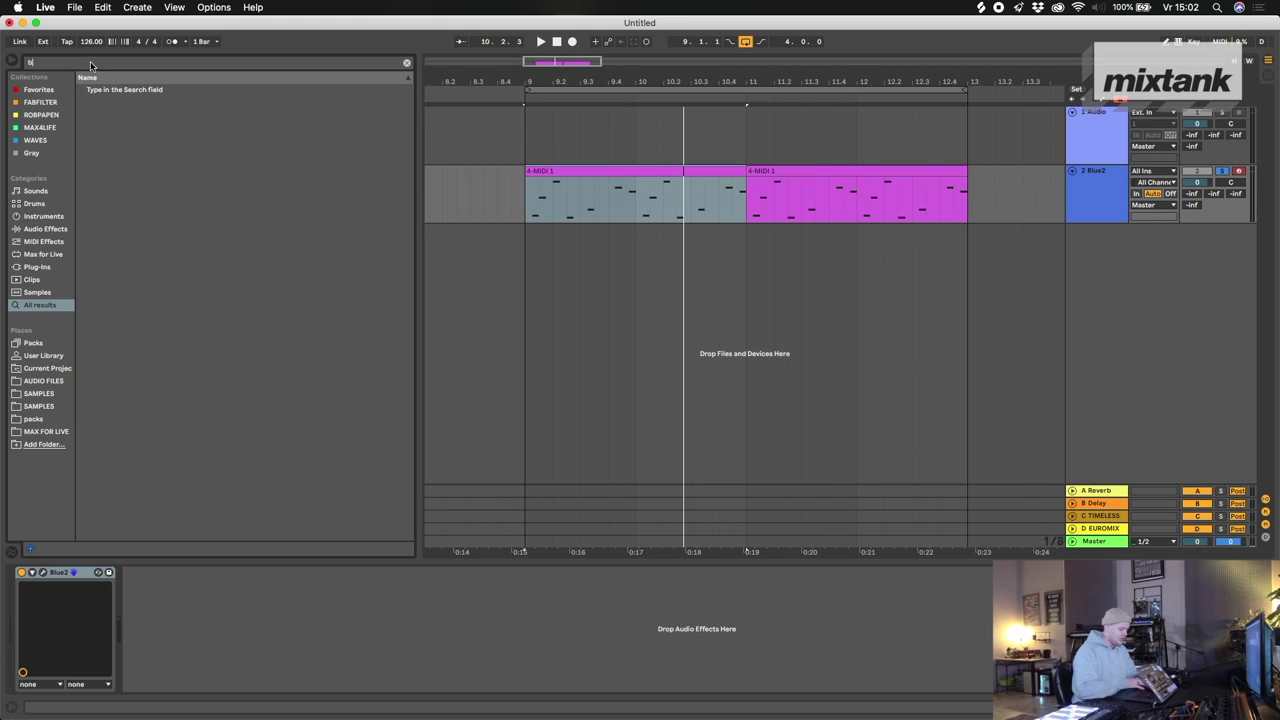
pyautogui.write('break')
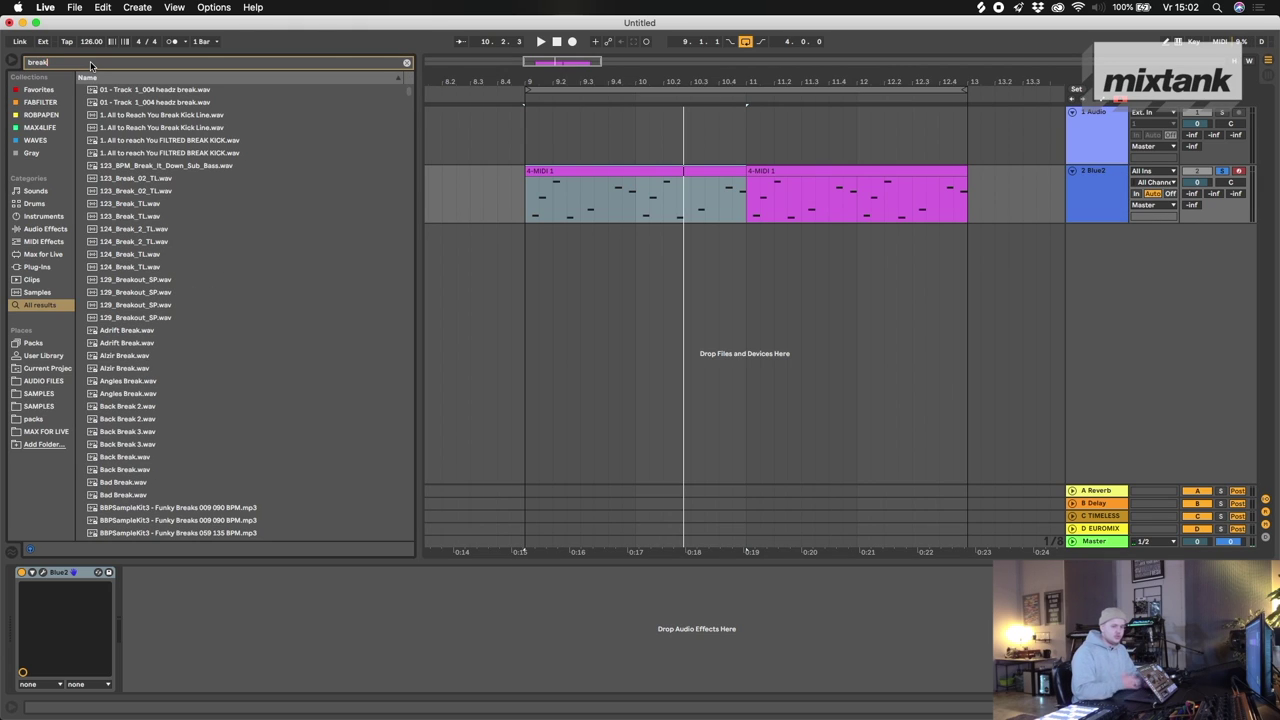
pyautogui.write('beat')
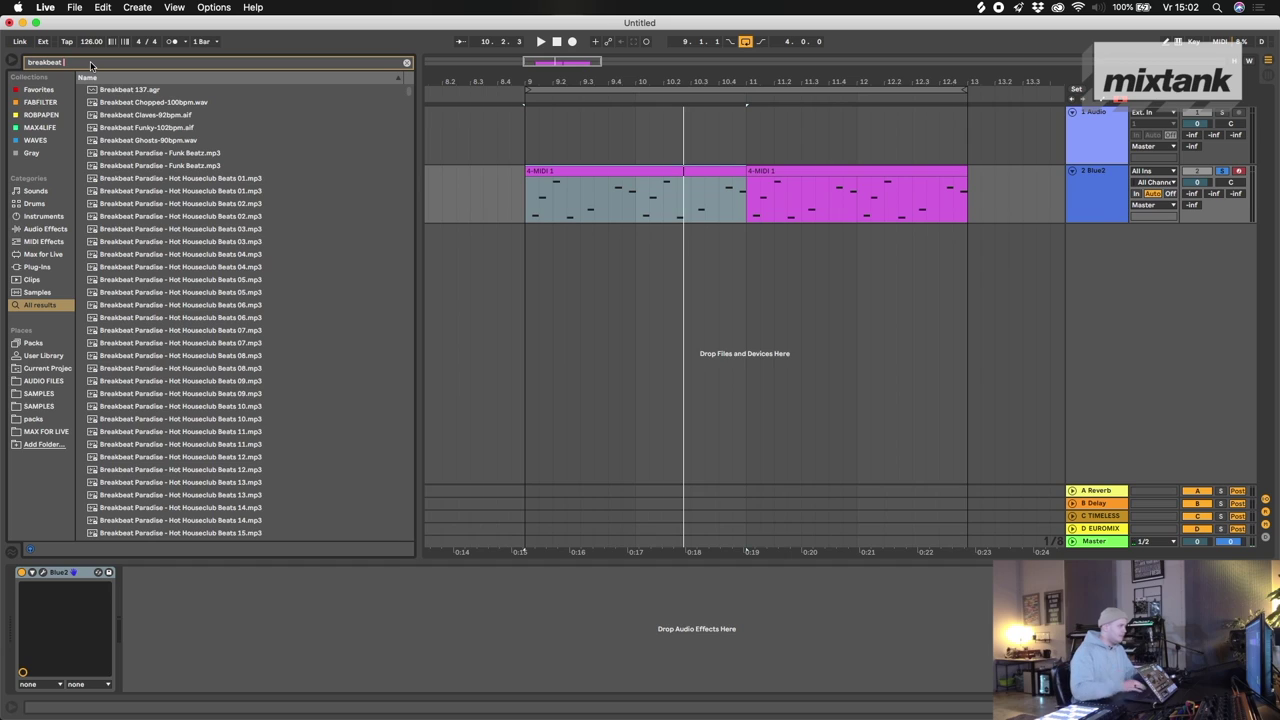
pyautogui.scroll(-12, 240, 394)
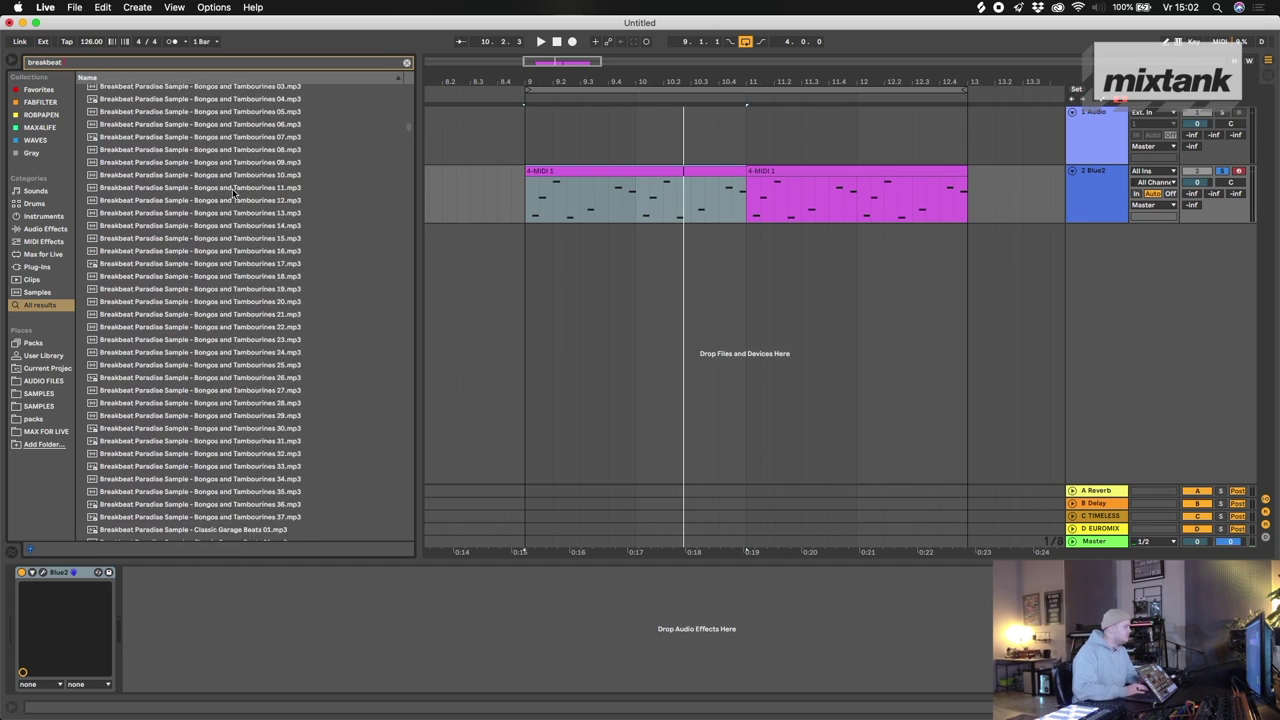
pyautogui.click(240, 394)
pyautogui.scroll(-15, 240, 394)
pyautogui.scroll(-15, 240, 398)
pyautogui.scroll(-15, 249, 403)
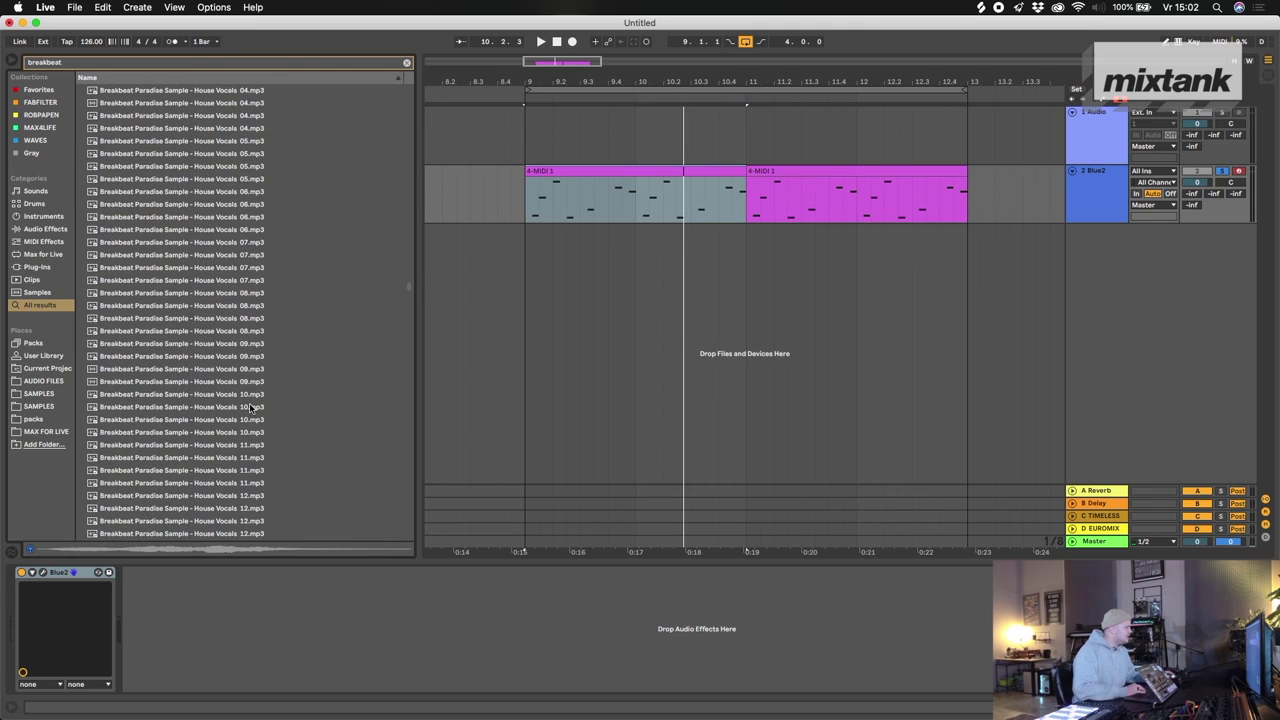
pyautogui.scroll(-15, 249, 403)
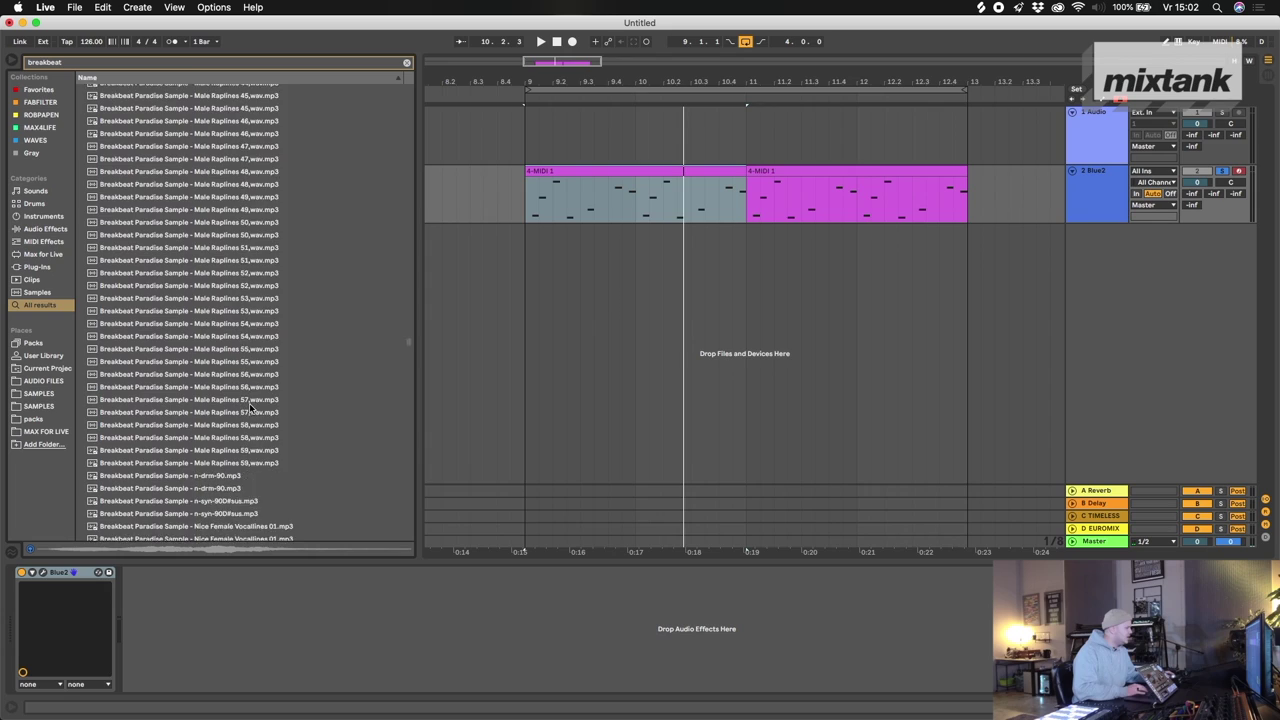
pyautogui.scroll(-15, 250, 410)
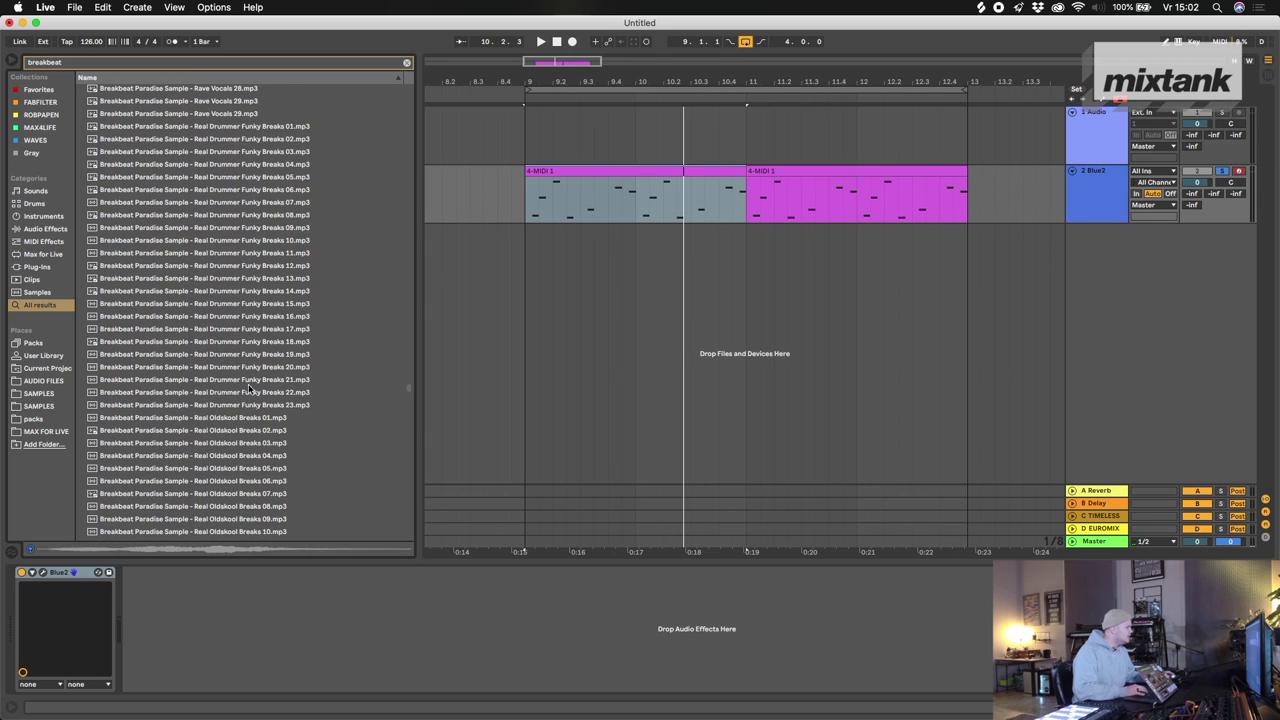
# - Preview Real Drummer Funky Breaks 18, 15, 12, 06 and 01
pyautogui.click(243, 345)
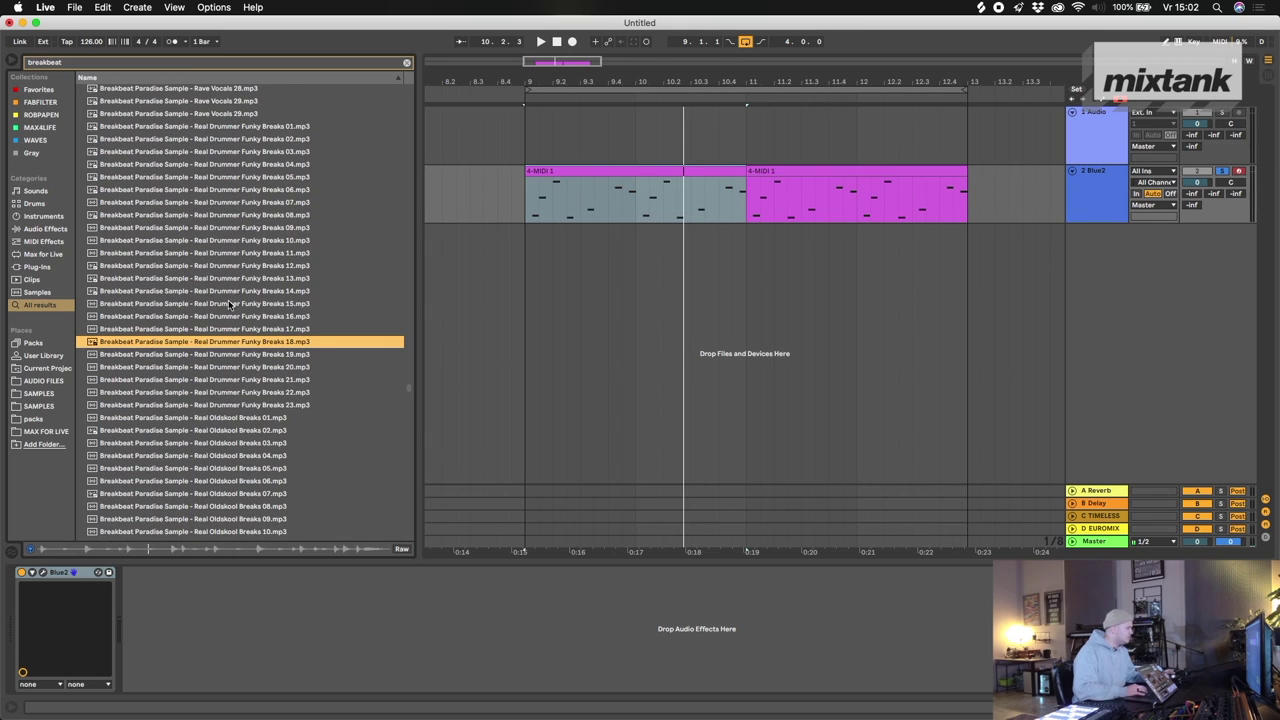
pyautogui.click(221, 306)
pyautogui.click(242, 268)
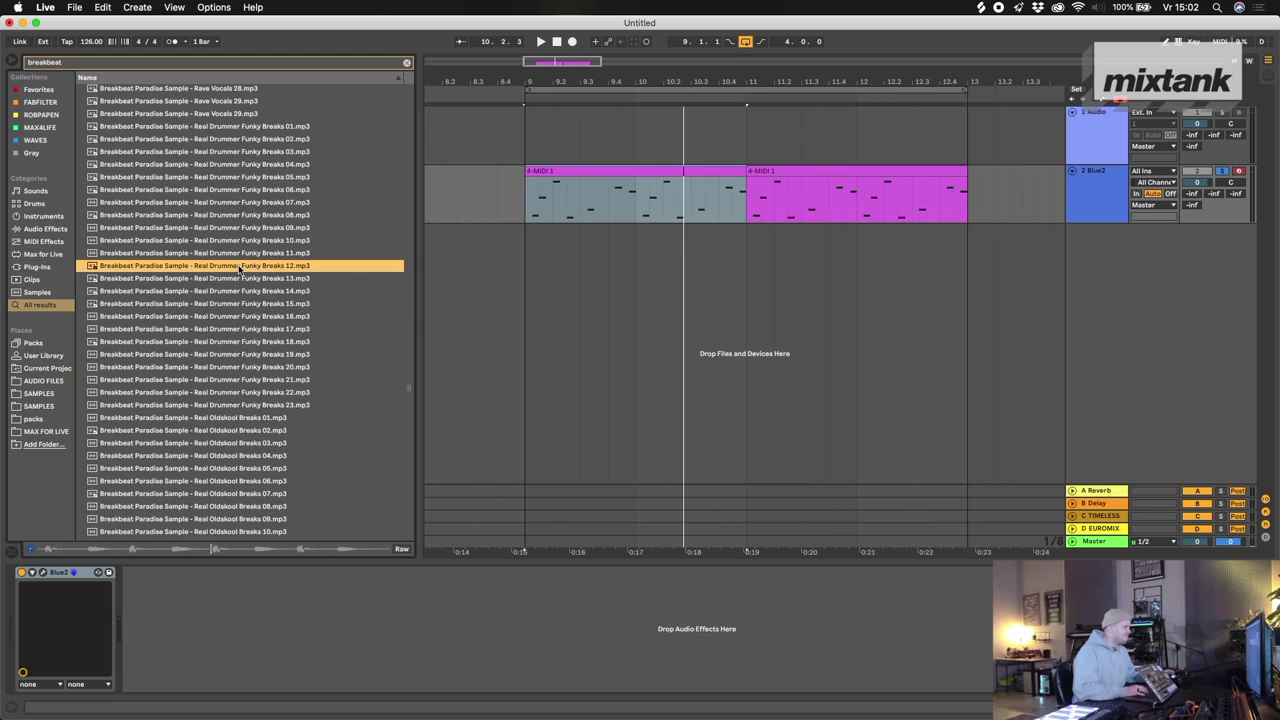
pyautogui.click(240, 192)
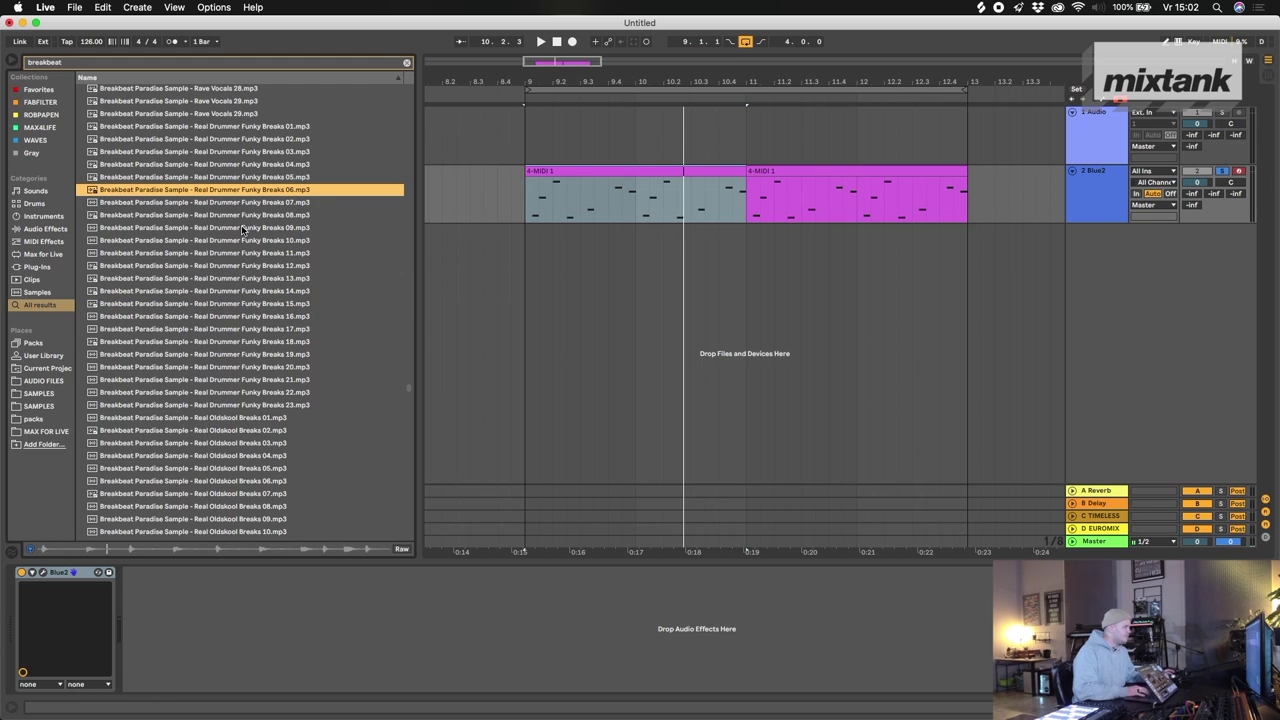
pyautogui.click(240, 128)
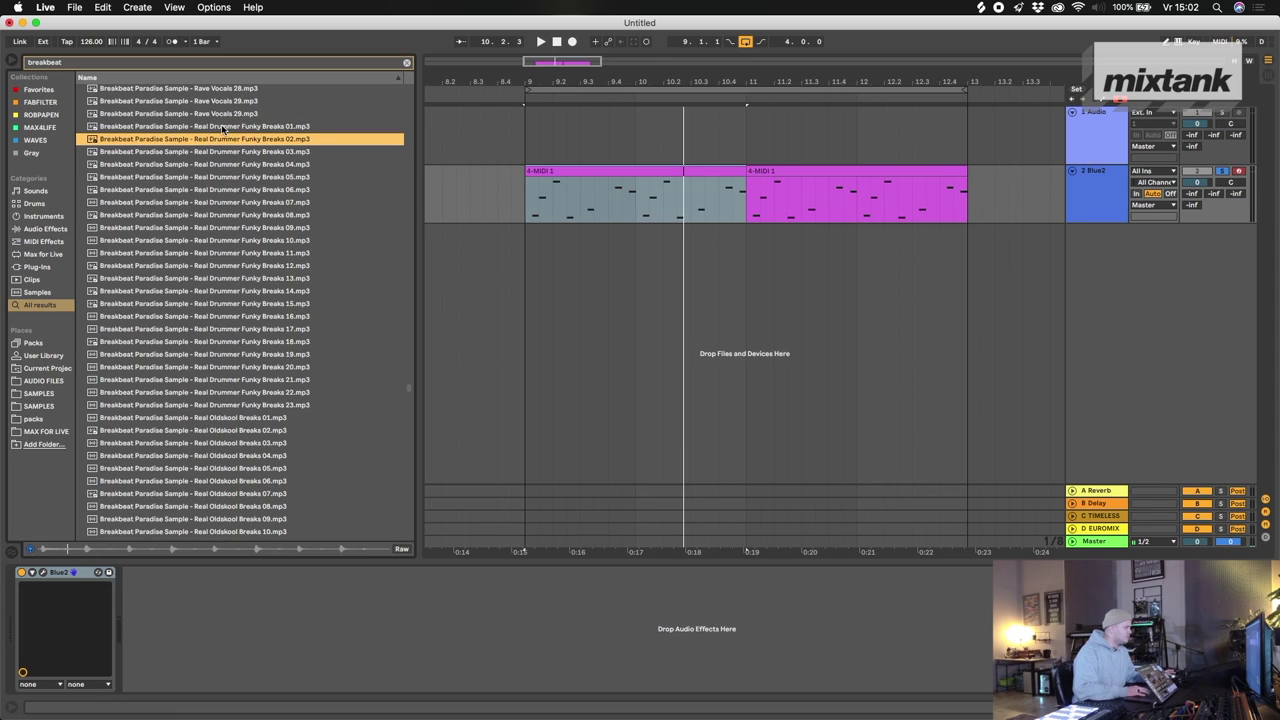
# - Place Funky Breaks 01 on track 1 at bar 9 and warp it with markers at beats 1.3 and 2
pyautogui.moveTo(197, 128); pyautogui.dragTo(545, 115)
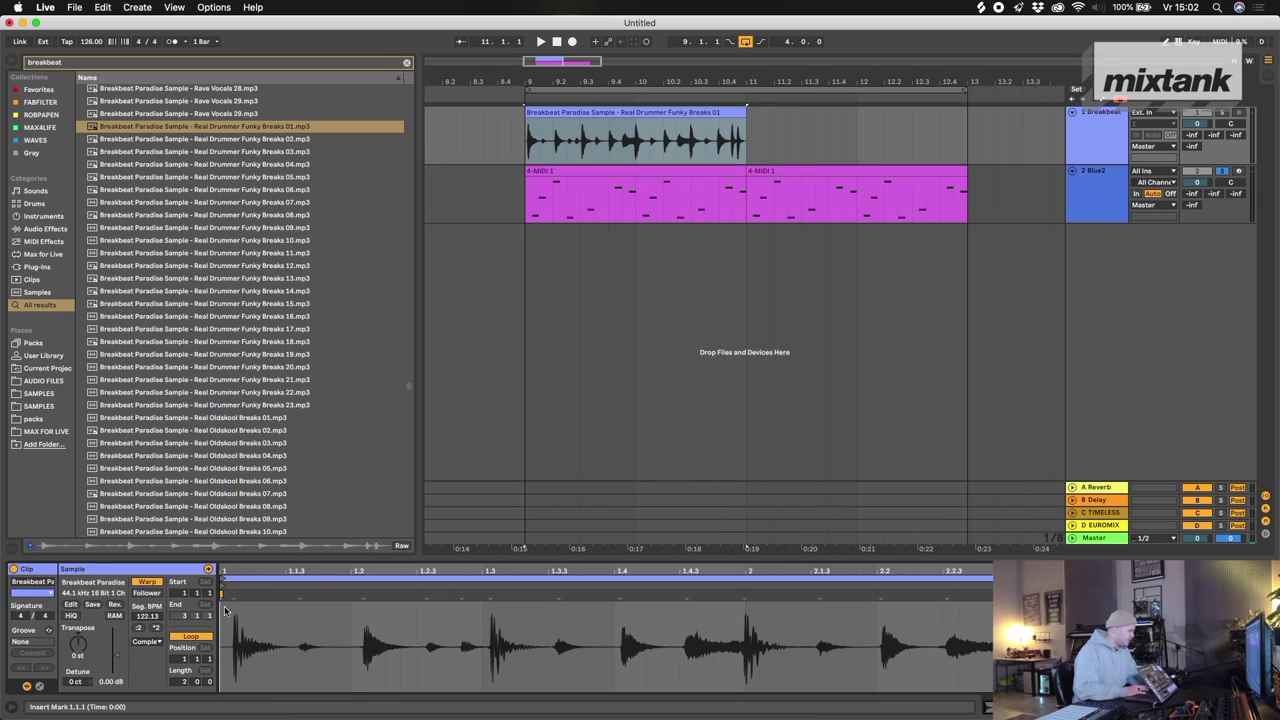
pyautogui.click(232, 598)
pyautogui.moveTo(220, 597); pyautogui.dragTo(221, 596)
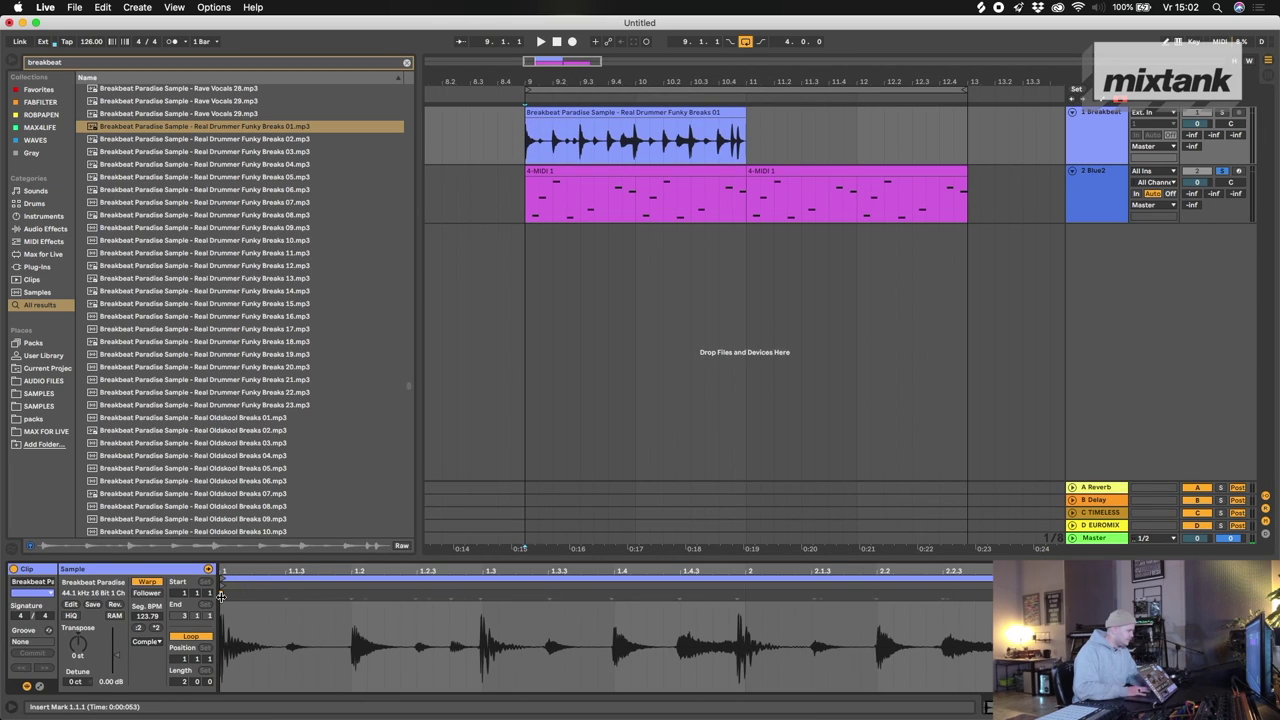
pyautogui.doubleClick(482, 594)
pyautogui.click(1155, 140)
pyautogui.press('space')
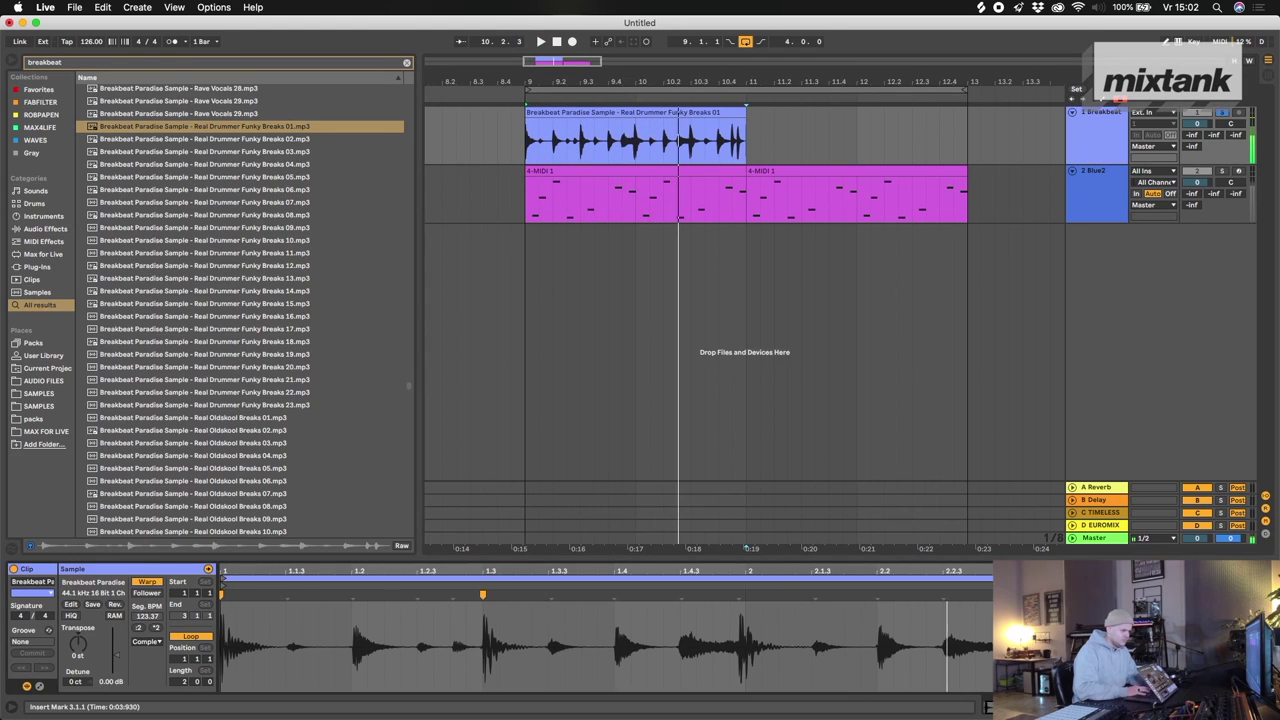
pyautogui.doubleClick(745, 594)
pyautogui.press('space')
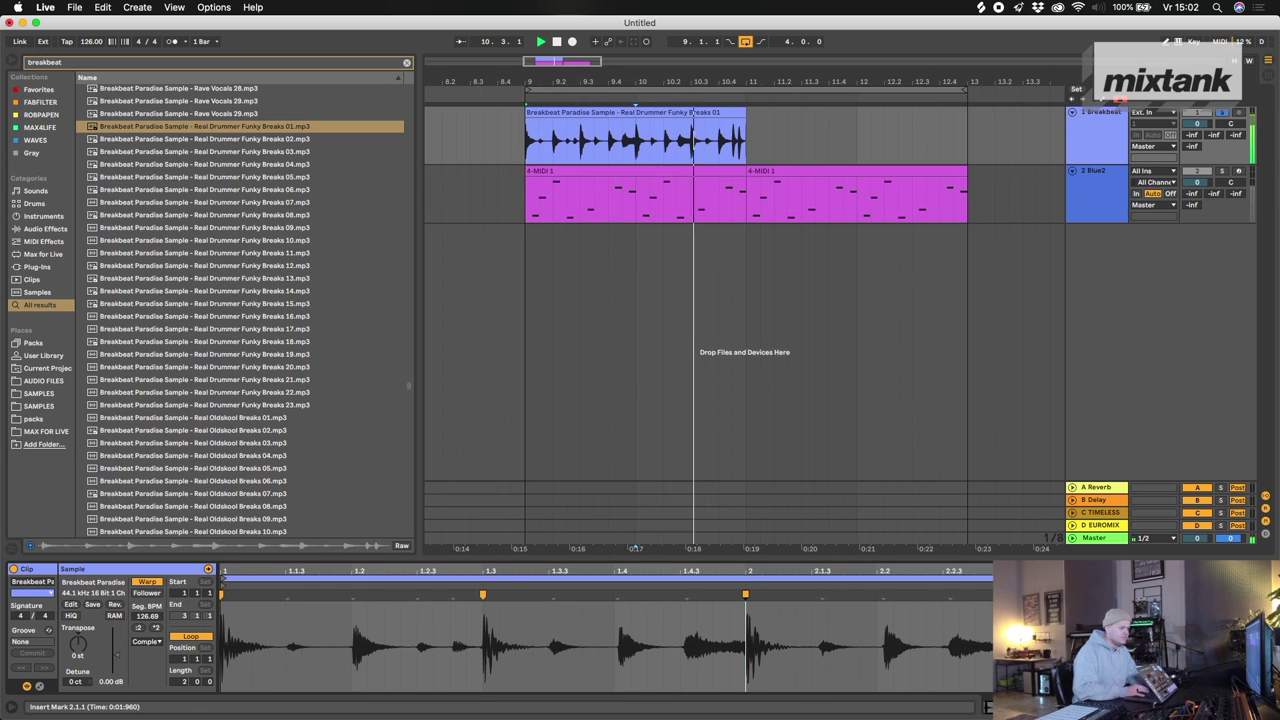
pyautogui.press('space')
# - Duplicate the loop into bars 11–13 and consolidate both into one clip spanning bars 9–13
pyautogui.scroll(-3, 705, 105)
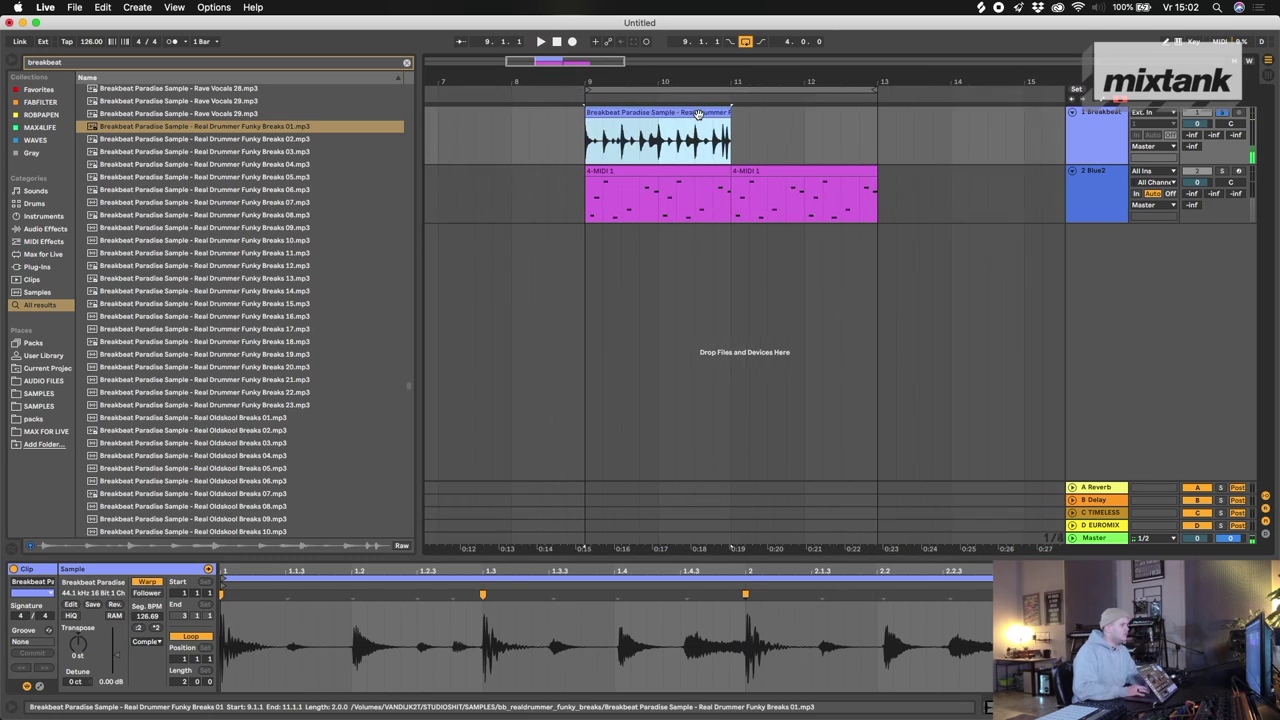
pyautogui.press('super+d')
pyautogui.keyDown('shift'); pyautogui.click(690, 113); pyautogui.keyUp('shift')
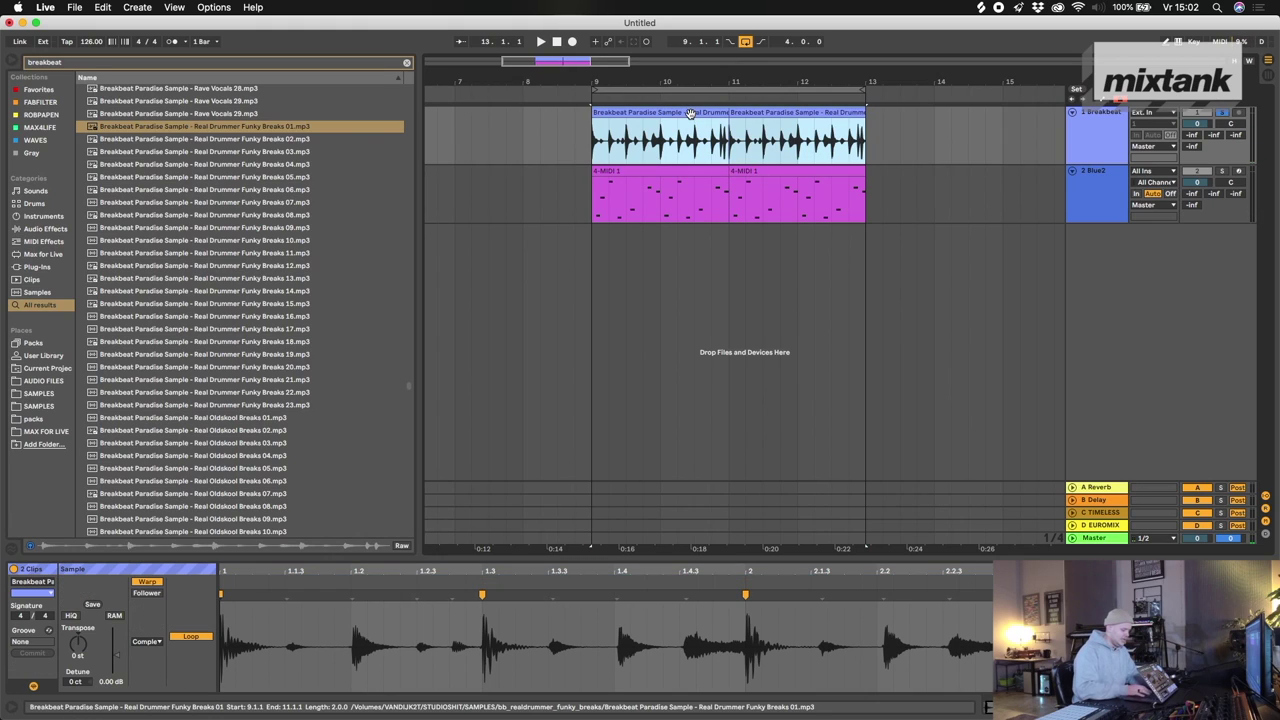
pyautogui.press('super+j')
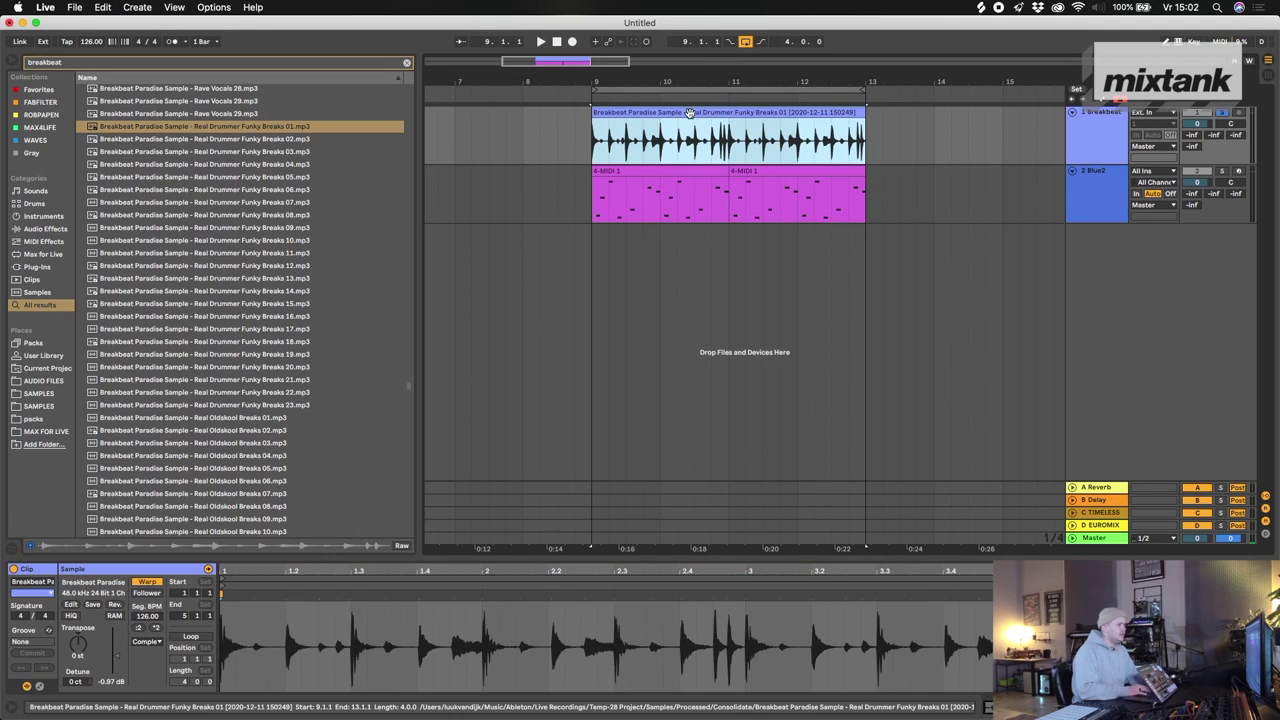
# - Play the Breakbeat and Blue2 tracks together, then show the Breakbeat track's effect chain
pyautogui.click(1108, 133)
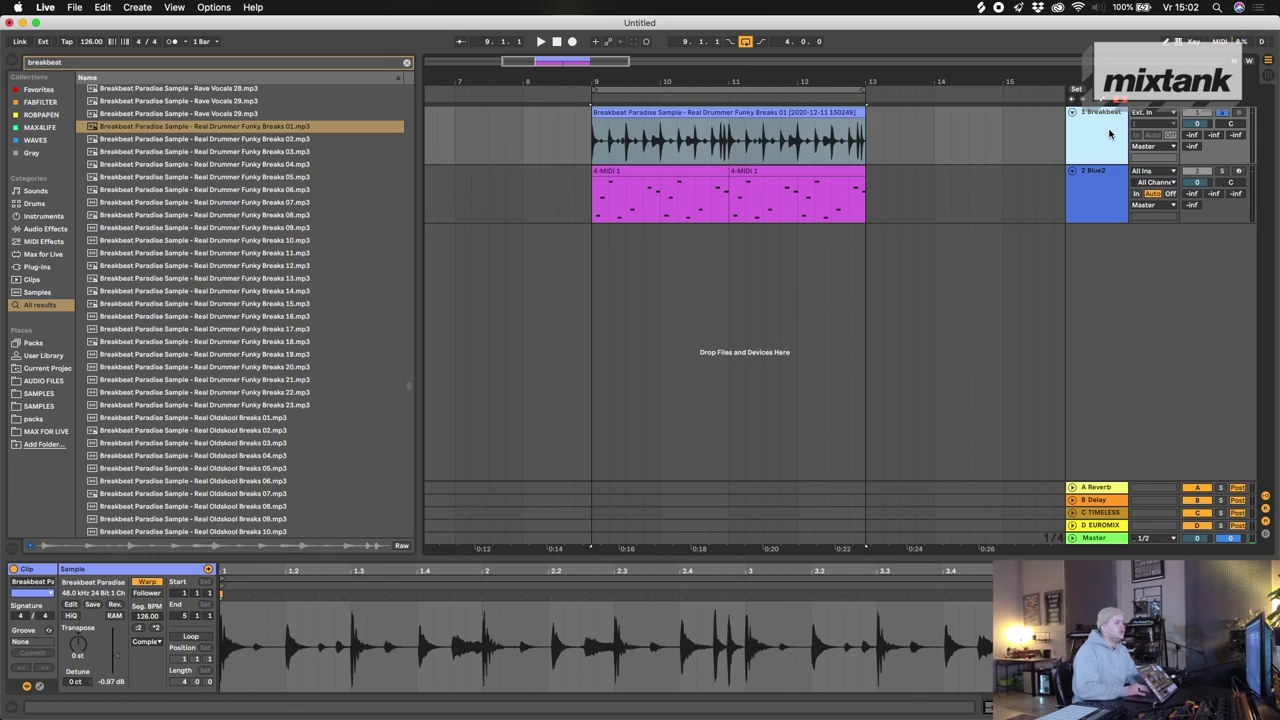
pyautogui.click(1107, 213)
pyautogui.press('space')
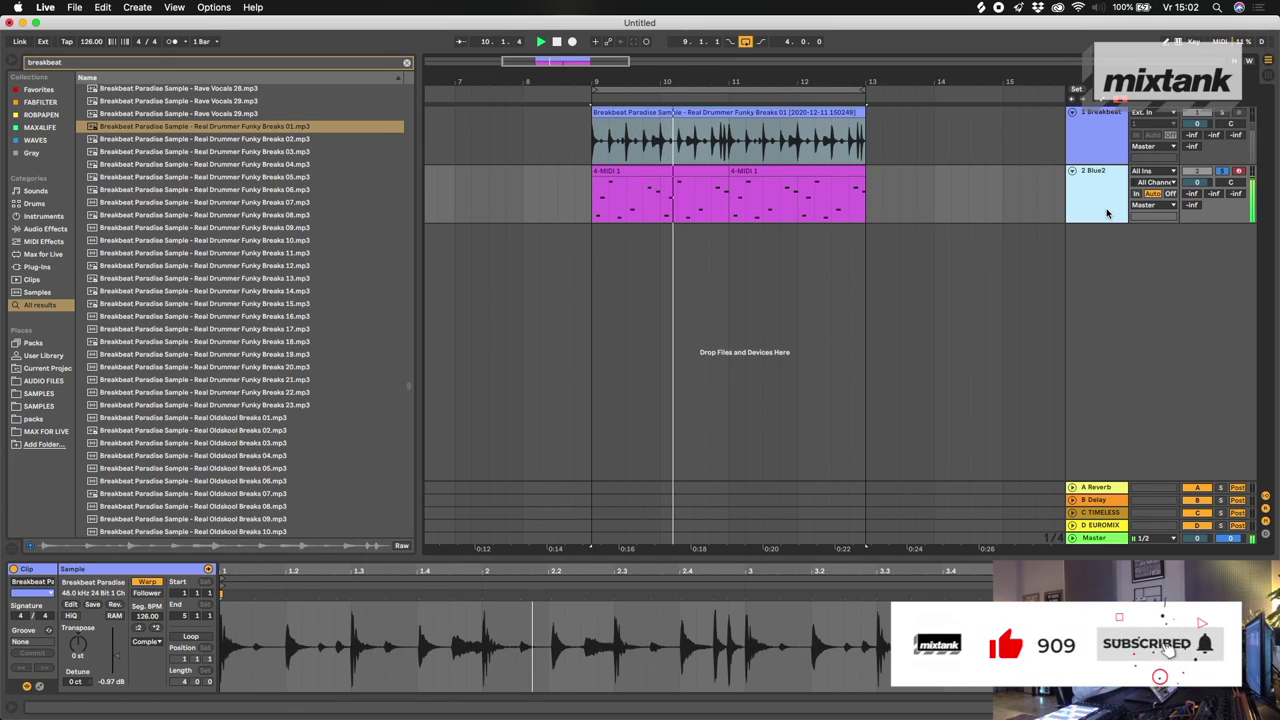
pyautogui.click(1106, 161)
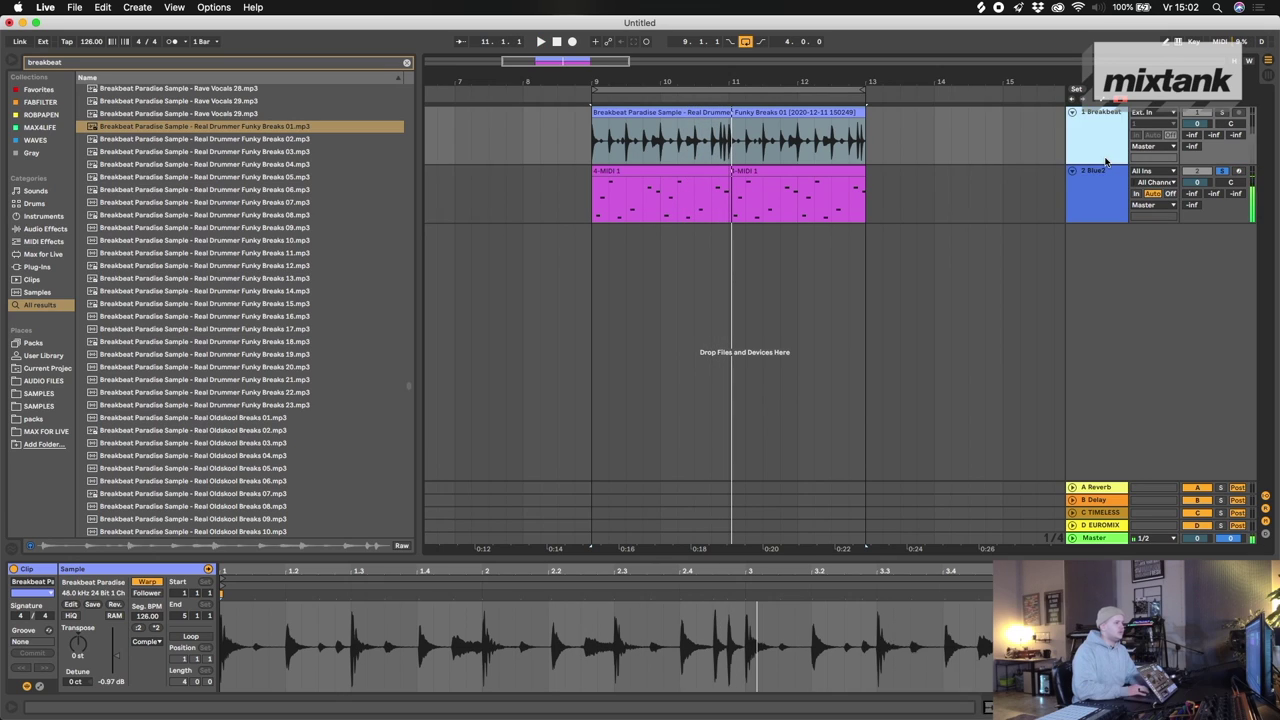
pyautogui.click(1106, 161)
# - Search 'vocoder', add the Vocoder to the Breakbeat track, and adjust its Dry/Wet during playback
pyautogui.click(123, 60)
pyautogui.press('BackSpace')
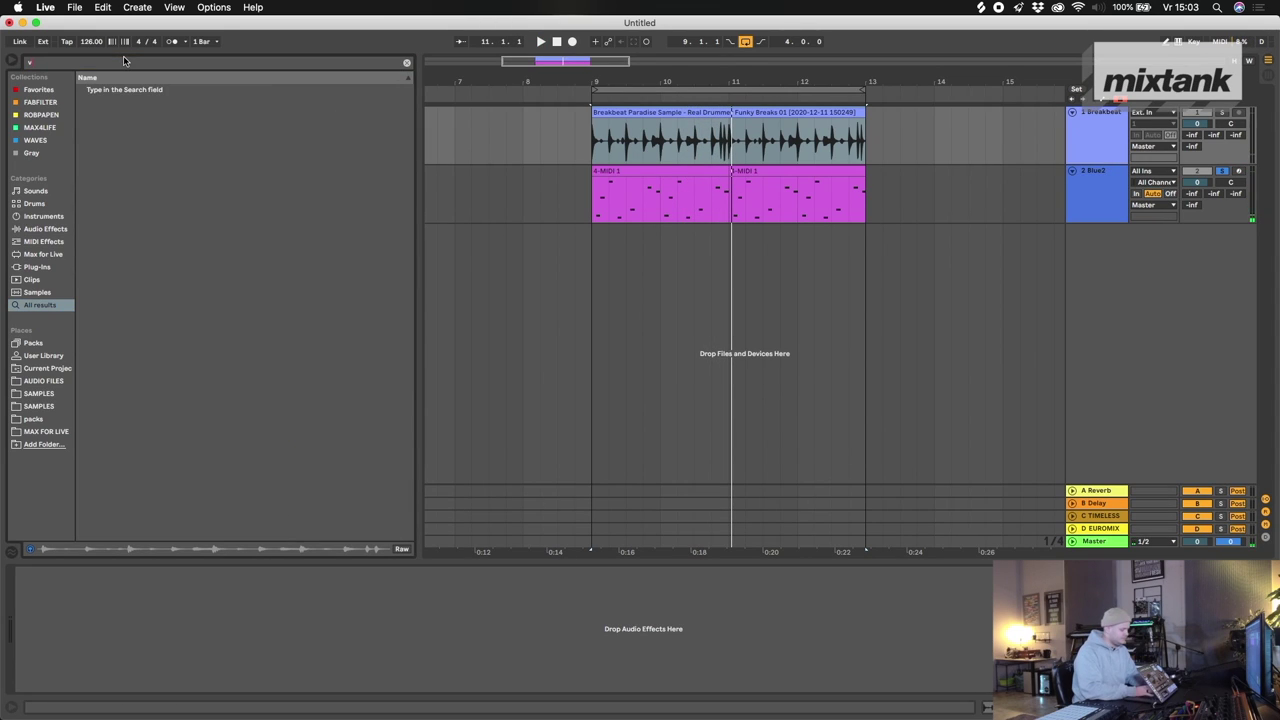
pyautogui.write('vocoder')
pyautogui.moveTo(120, 90); pyautogui.dragTo(705, 127)
pyautogui.click(1126, 127)
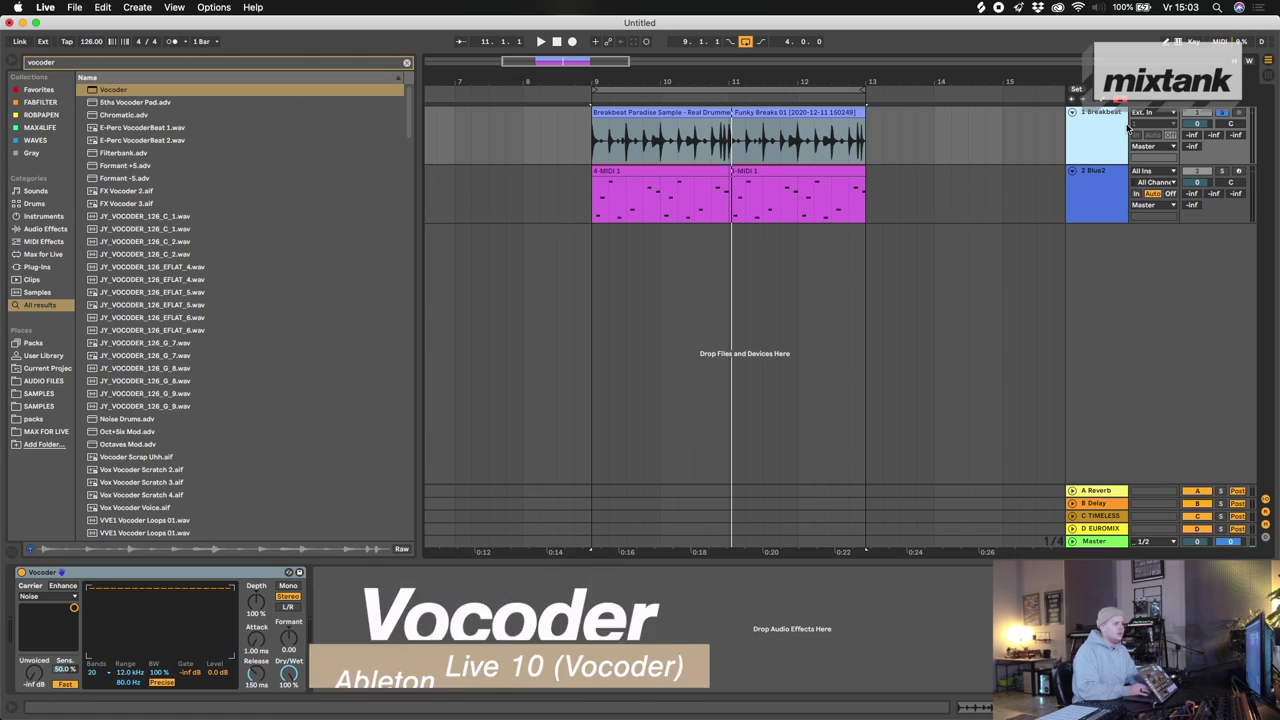
pyautogui.press('space')
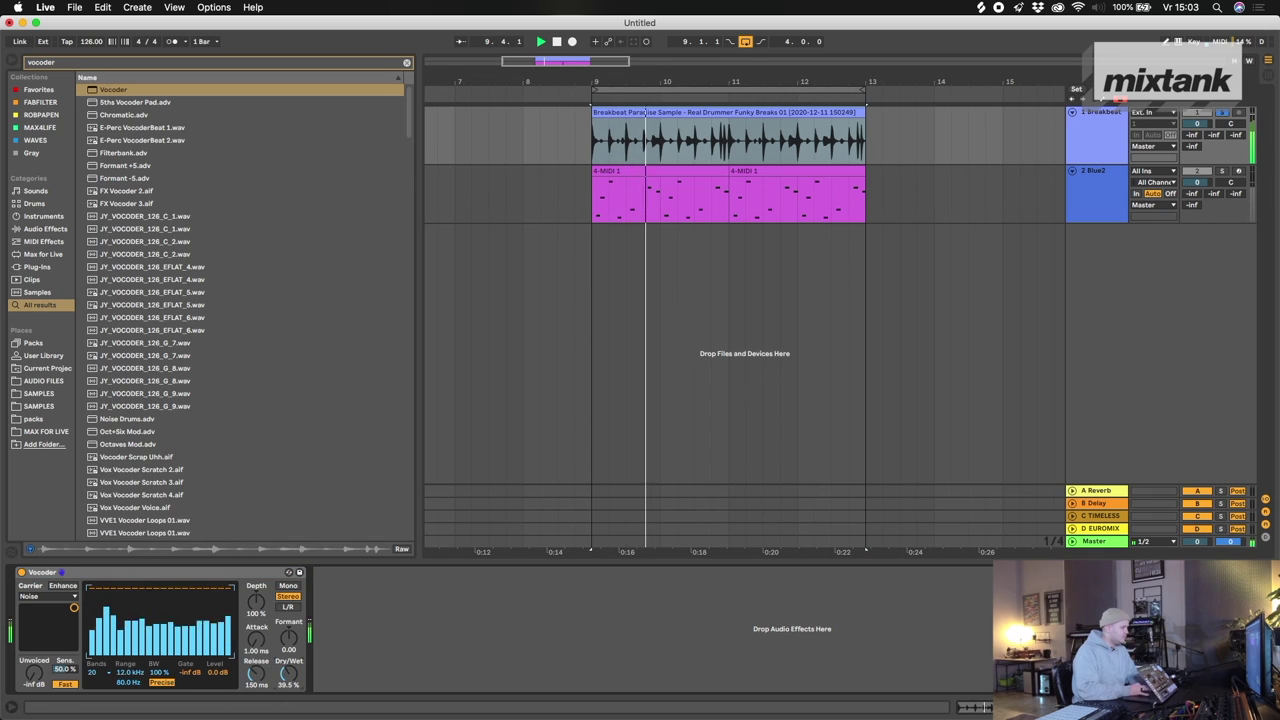
pyautogui.moveTo(288, 668); pyautogui.dragTo(288, 620)
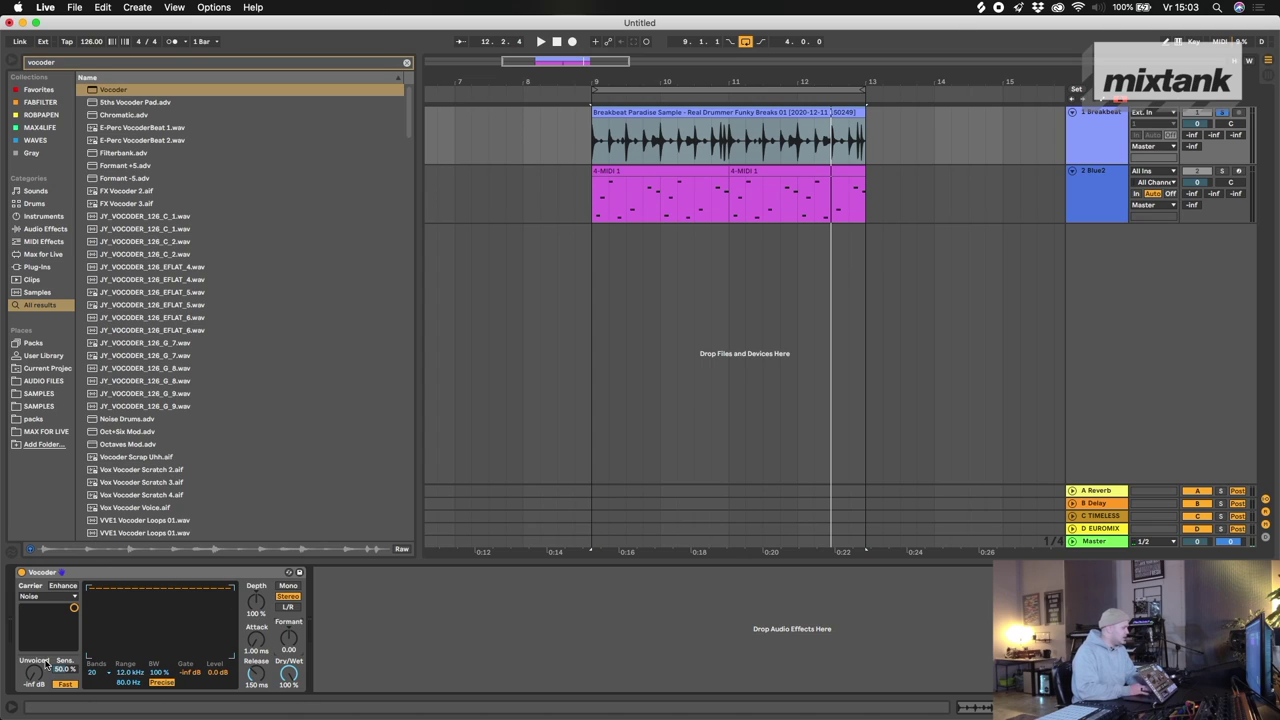
# - Set the Vocoder carrier to External, taking audio from 2-Blue2 Post FX
pyautogui.click(43, 597)
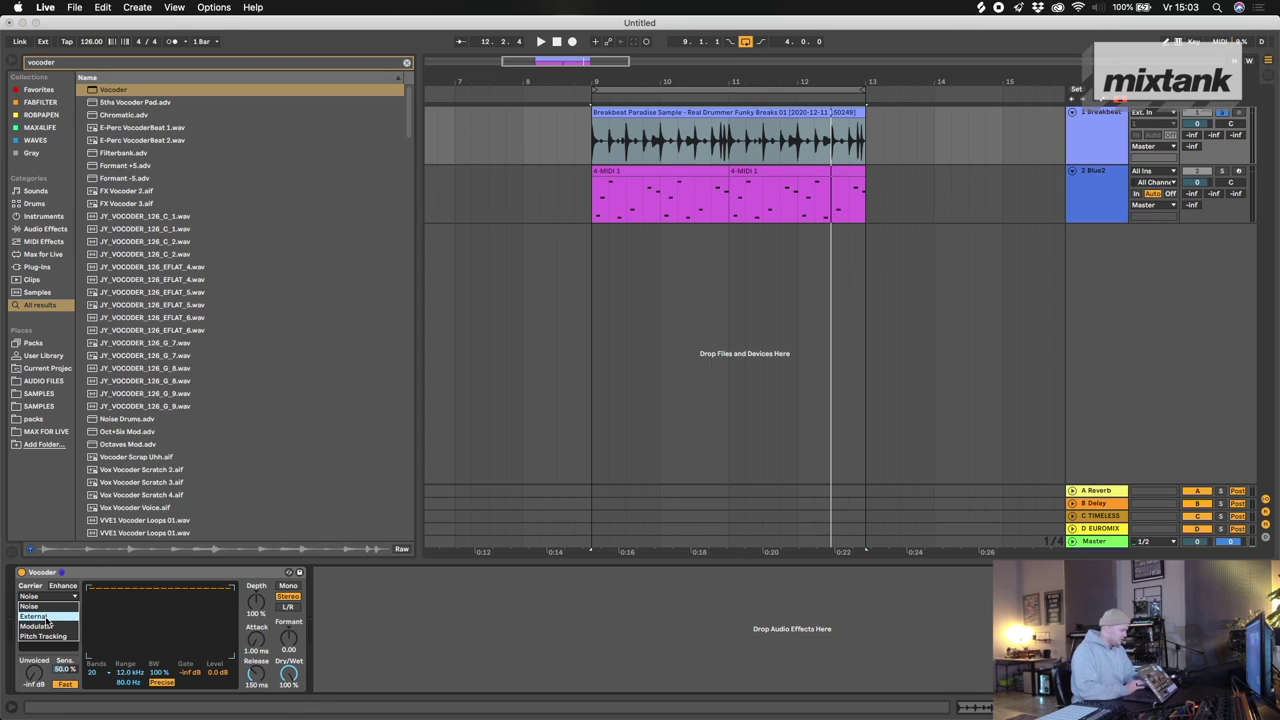
pyautogui.click(46, 617)
pyautogui.click(46, 616)
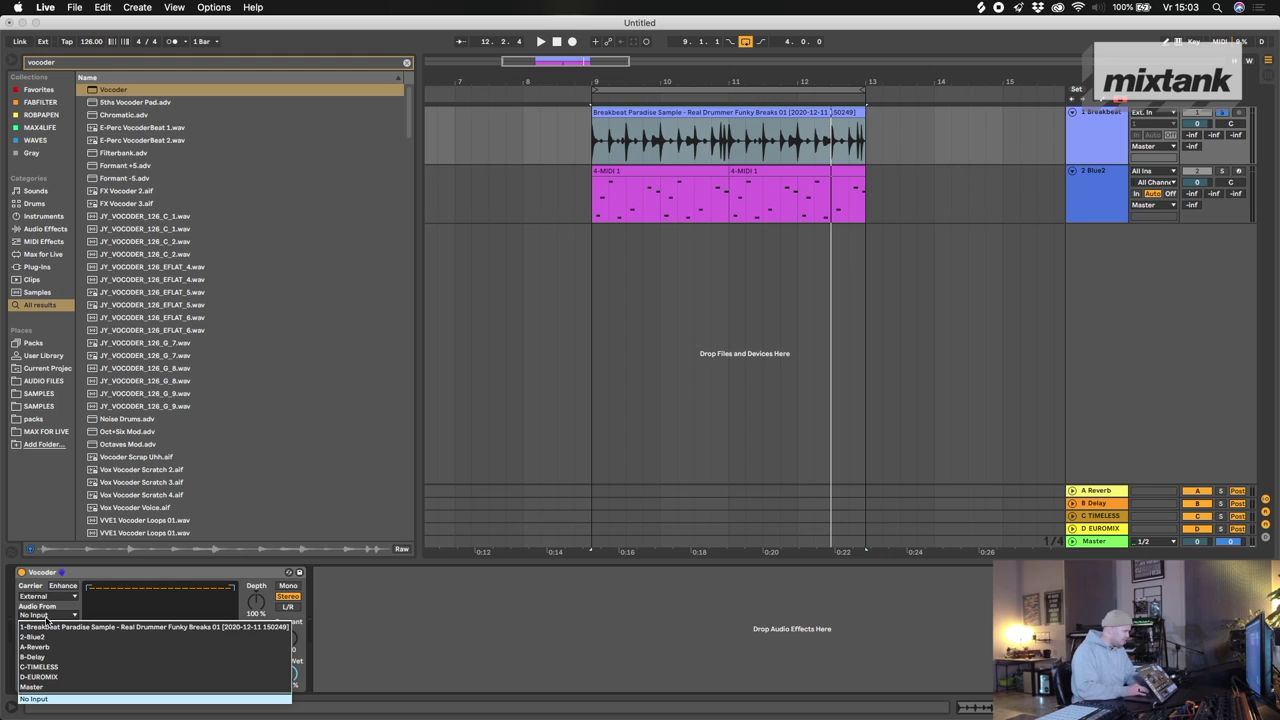
pyautogui.click(56, 636)
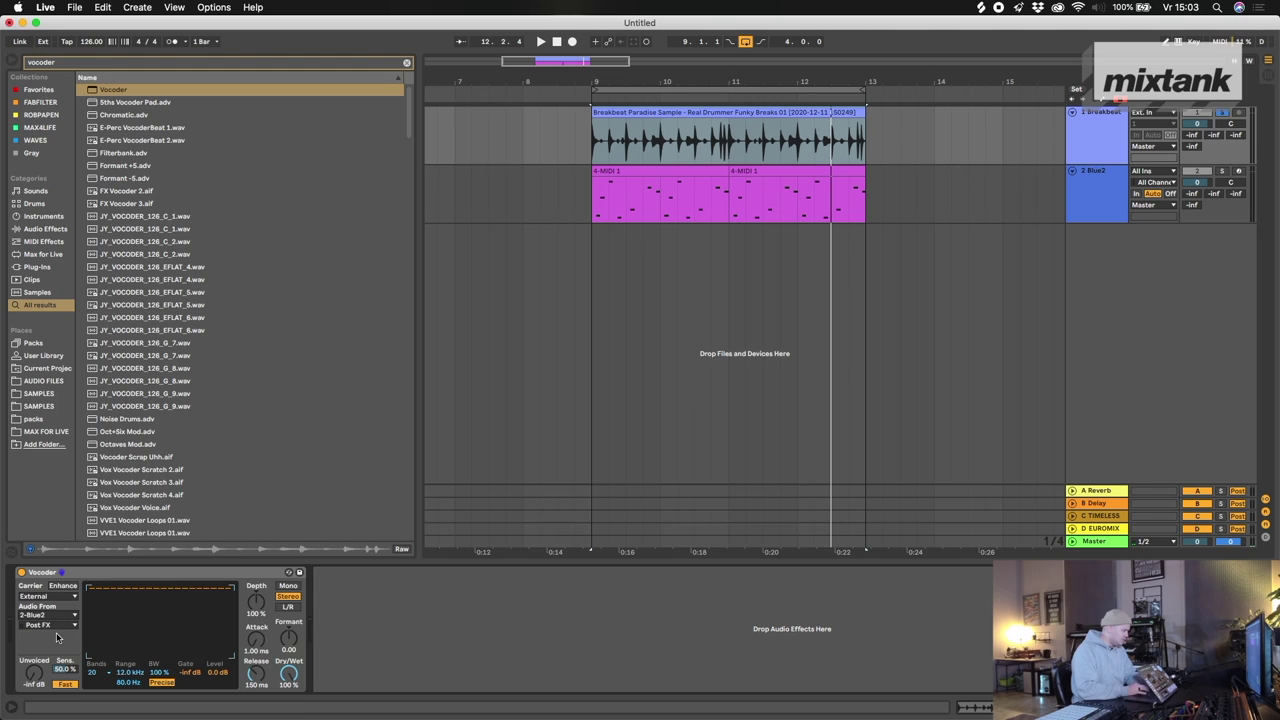
# - Play the vocoded breakbeat, then select the Blue2 track to show its devices
pyautogui.press('space')
pyautogui.press('space')
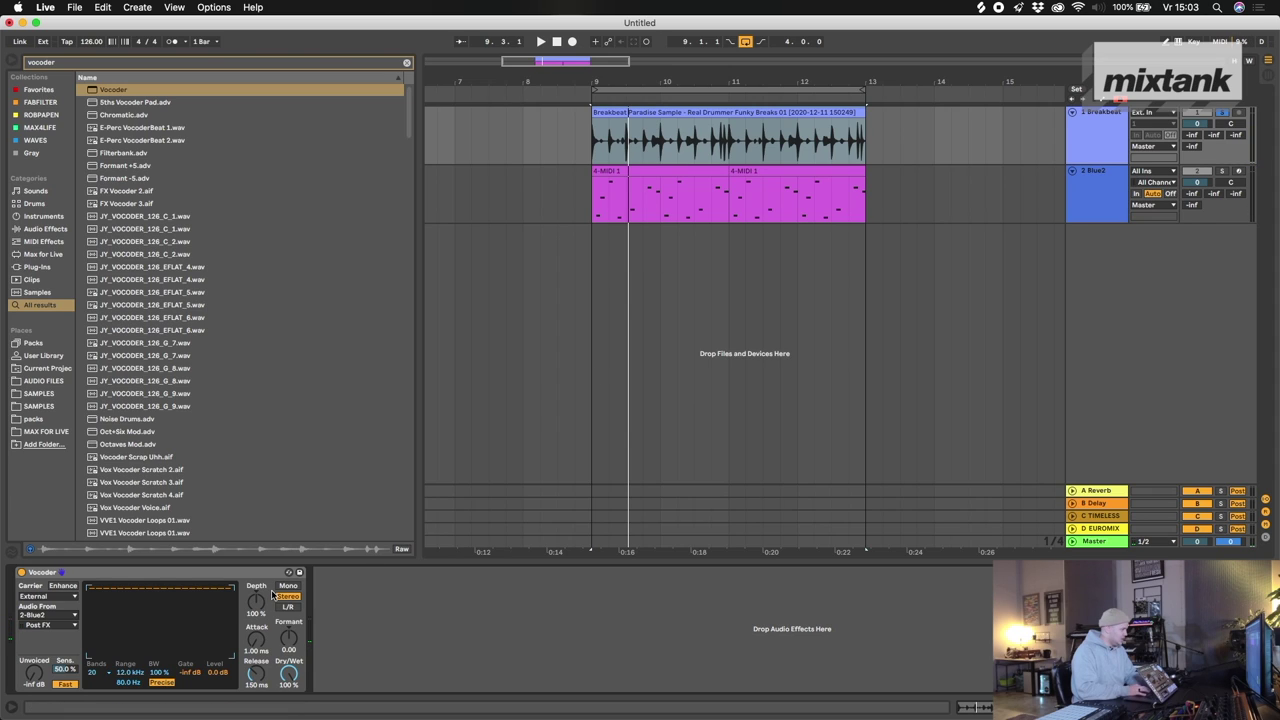
pyautogui.press('space')
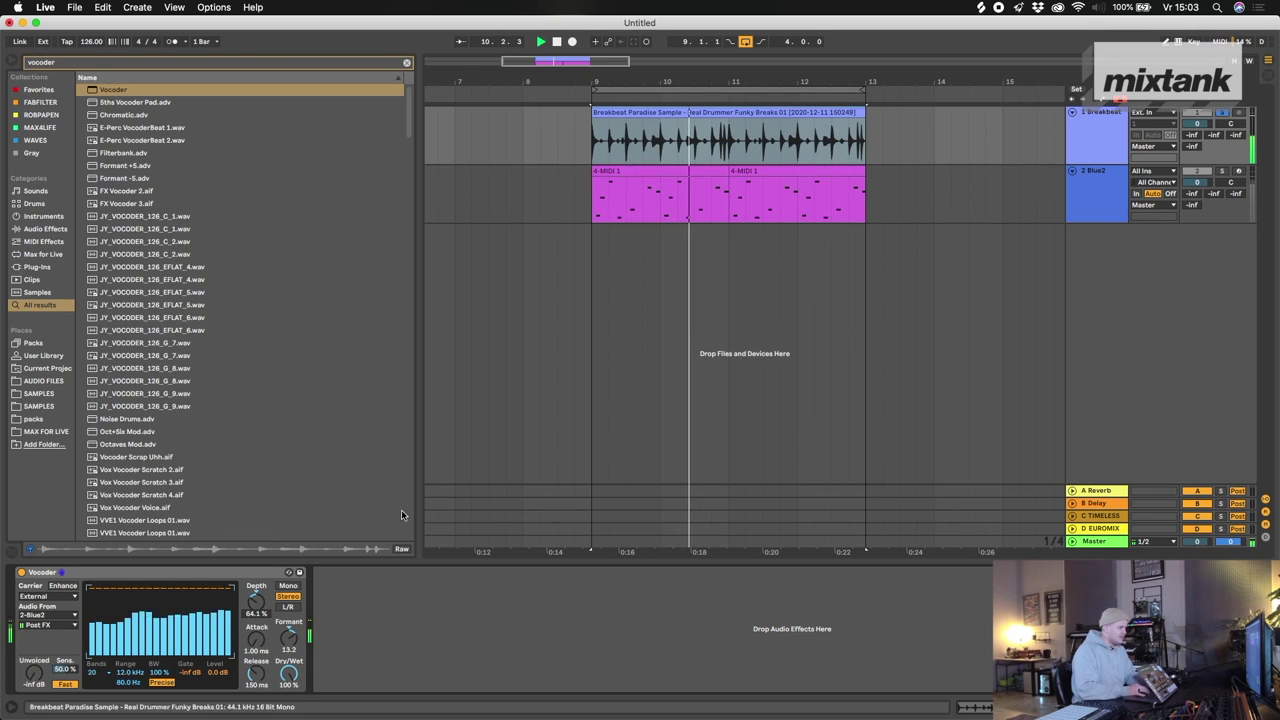
pyautogui.press('space')
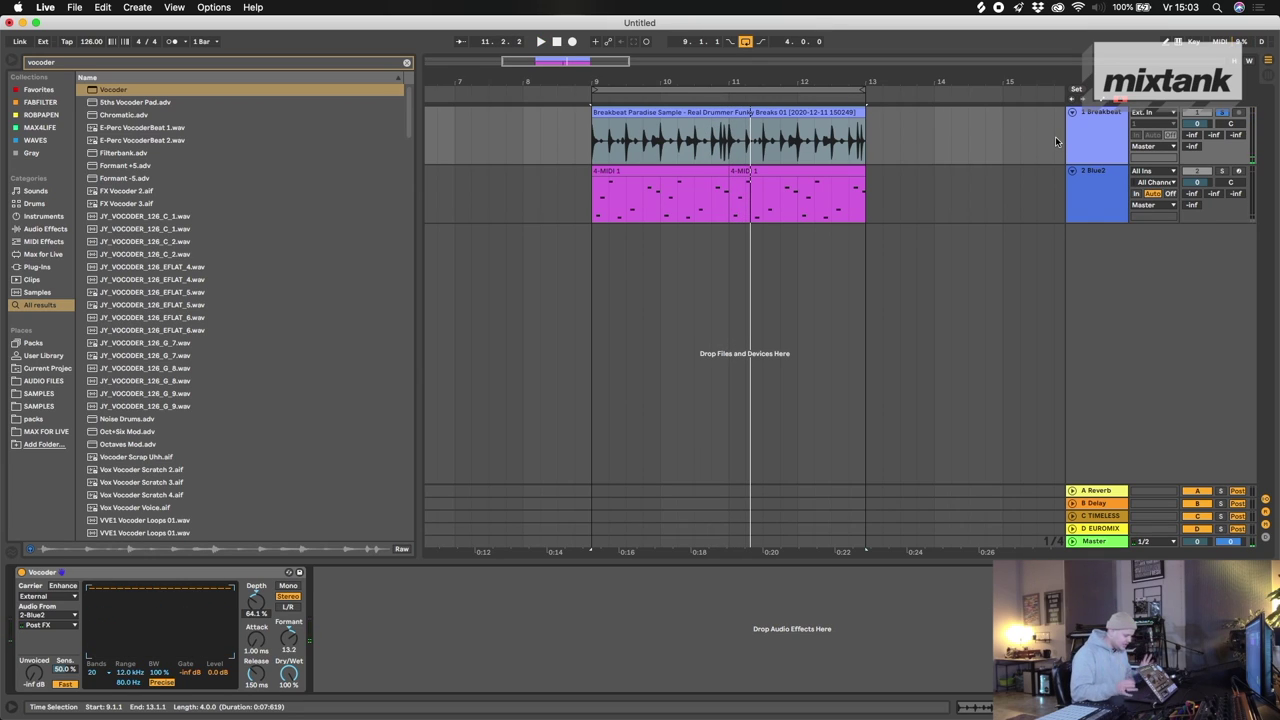
pyautogui.click(1087, 141)
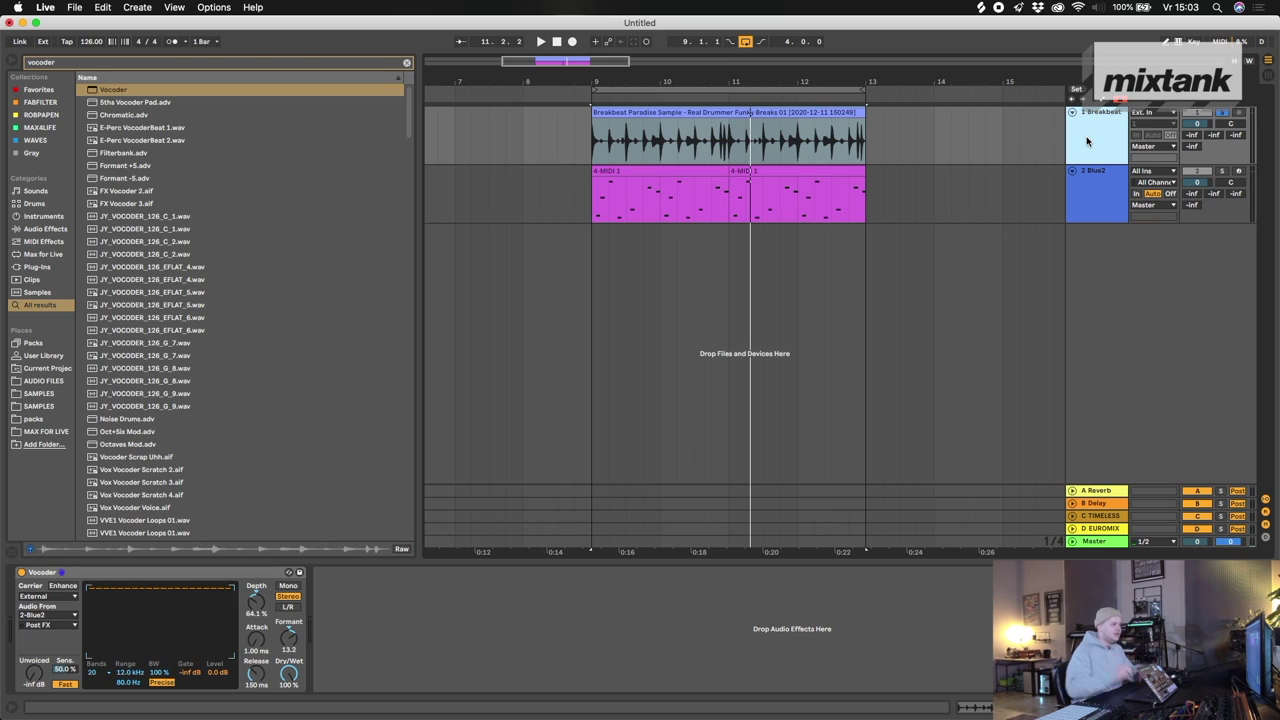
pyautogui.click(1104, 185)
# - Search 'timeles', load FabFilter Timeless 2 on Blue2 with the Basic > Analog Tape Echo RD preset, and audition it
pyautogui.click(125, 64)
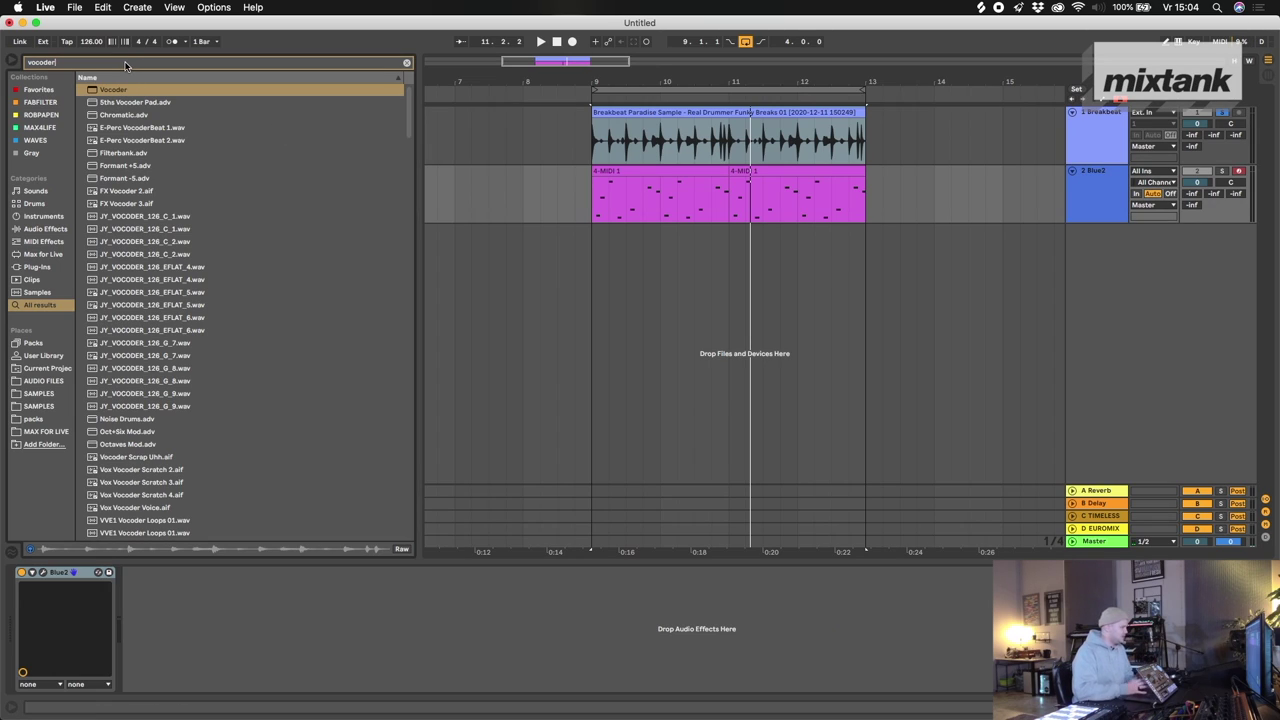
pyautogui.write('timeles')
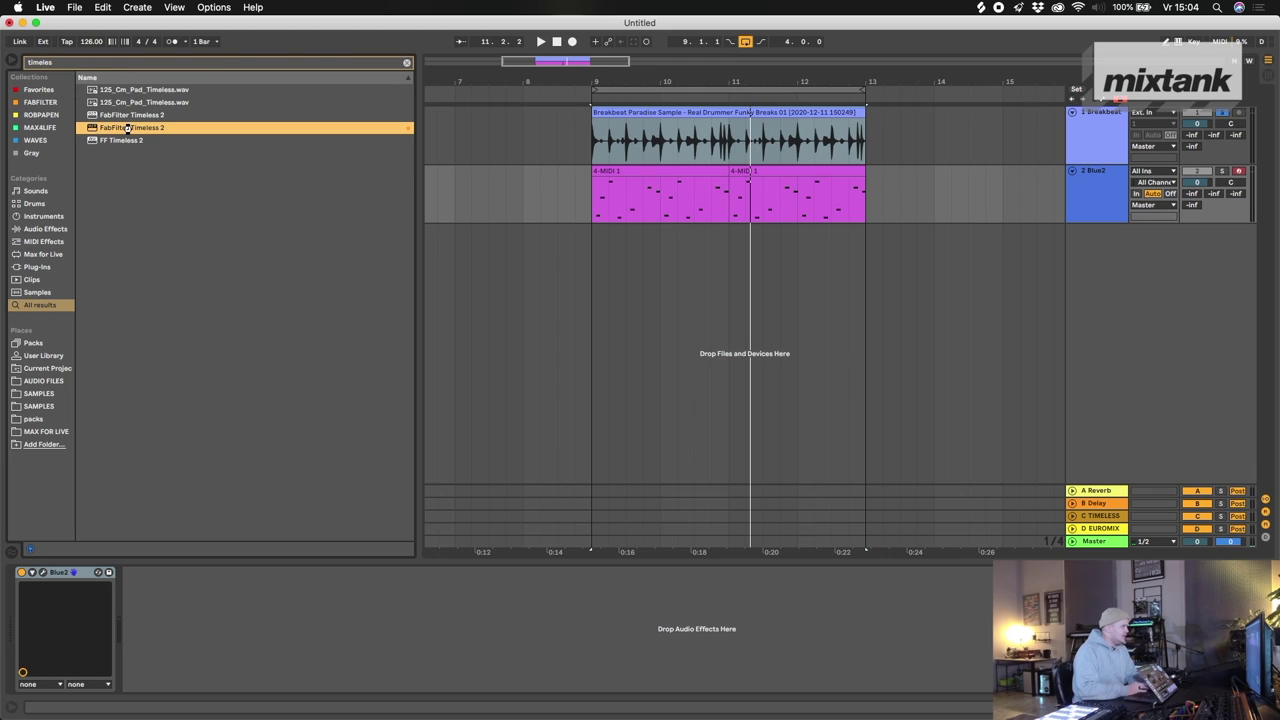
pyautogui.doubleClick(127, 128)
pyautogui.click(744, 225)
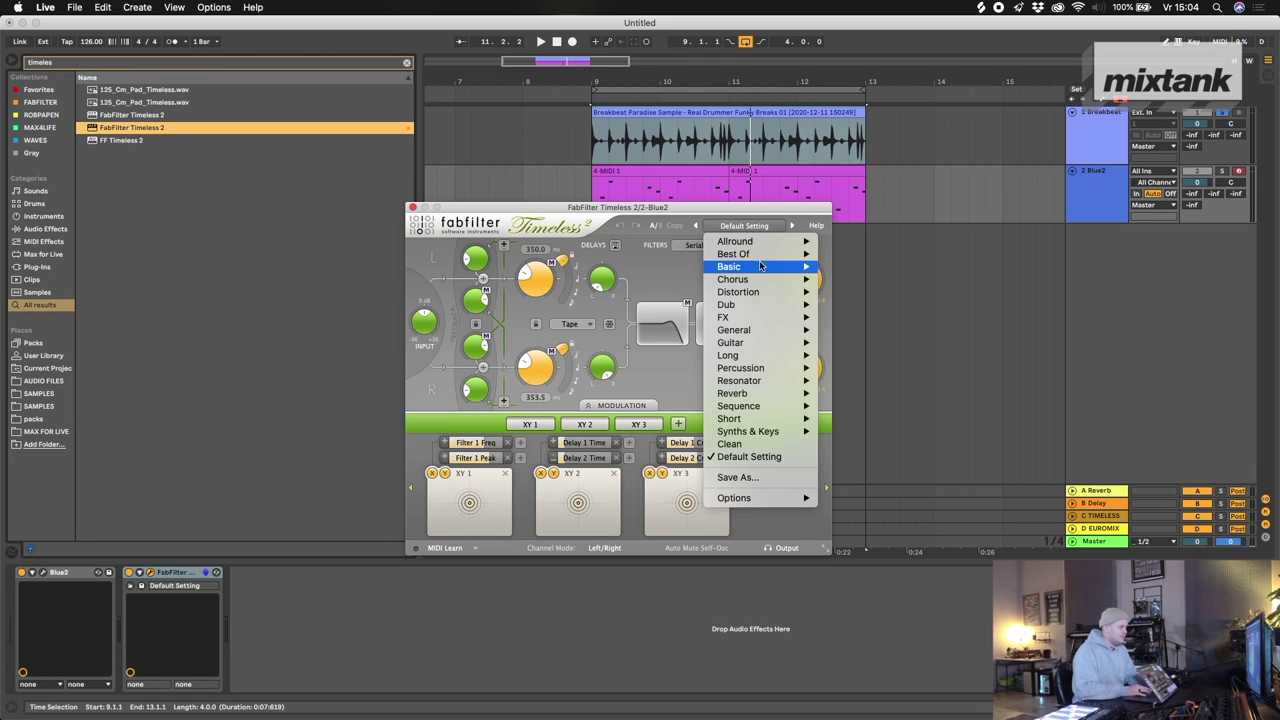
pyautogui.moveTo(760, 266)
pyautogui.click(905, 264)
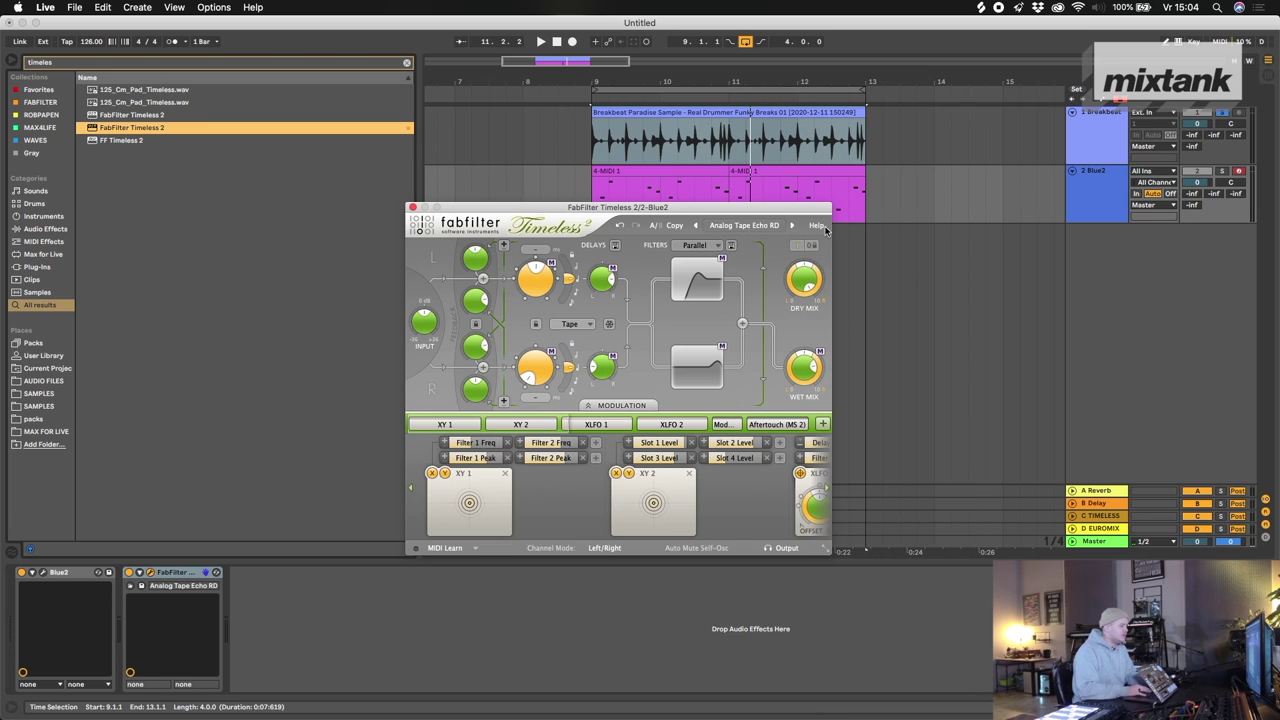
pyautogui.press('space')
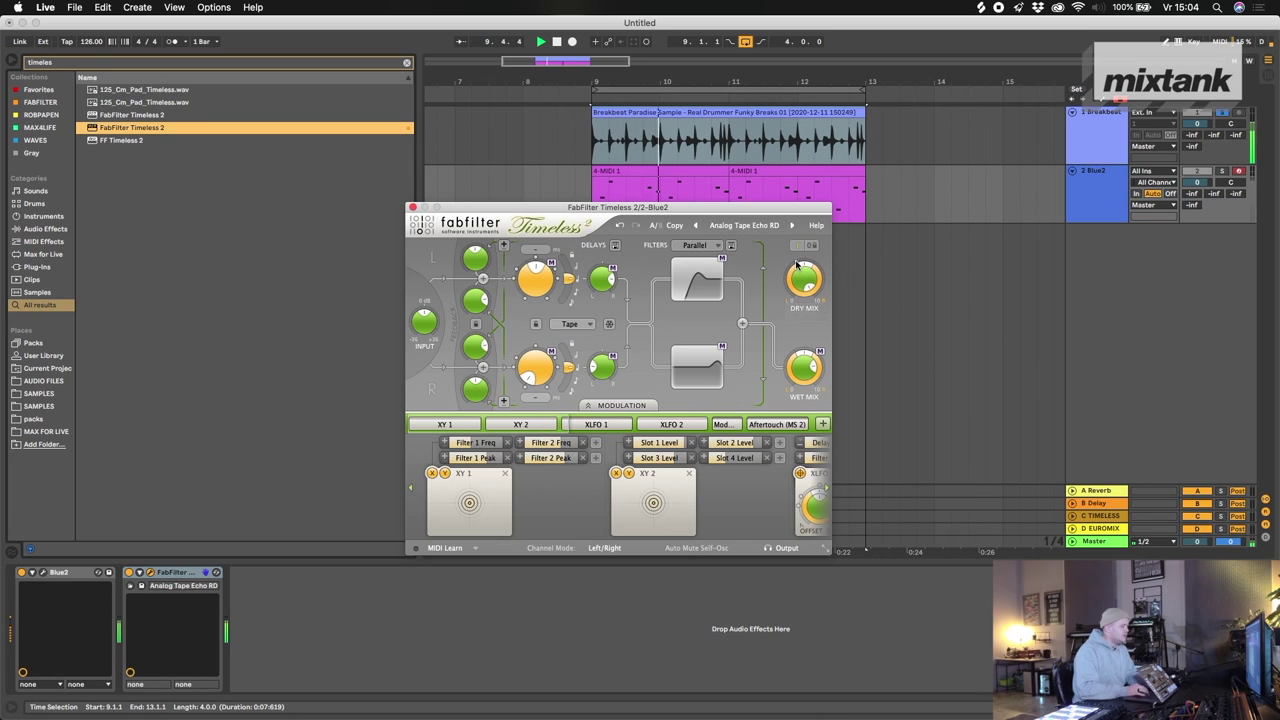
pyautogui.press('super+alt+p')
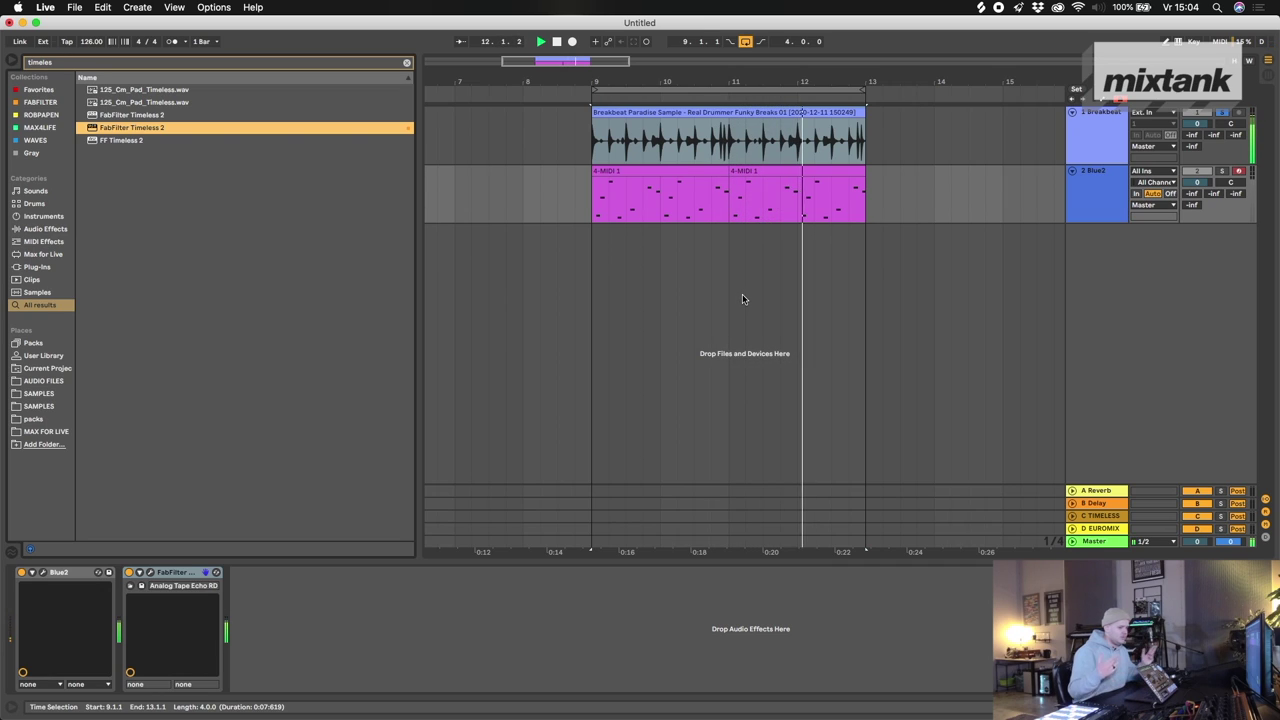
# - Load Frequency Shifter after Timeless on Blue2 and turn its frequency below 0 Hz
pyautogui.click(166, 59)
pyautogui.write('frequen')
pyautogui.press('Down')
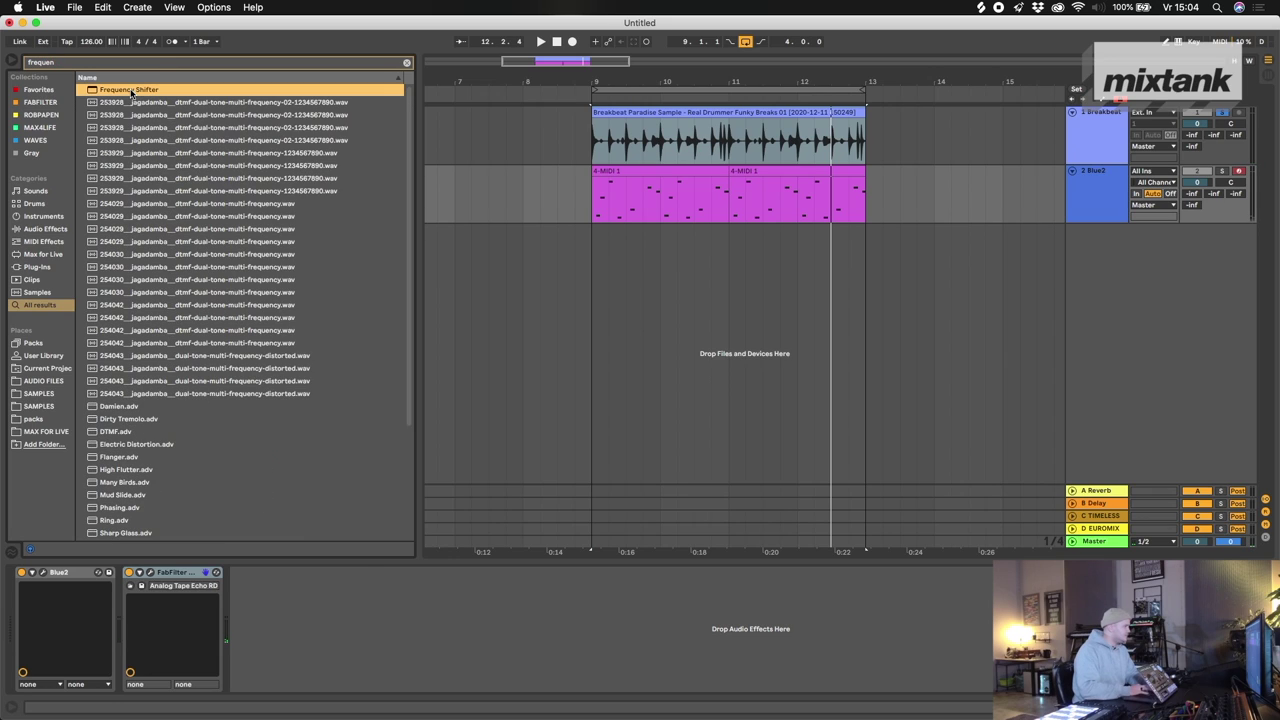
pyautogui.press('Return')
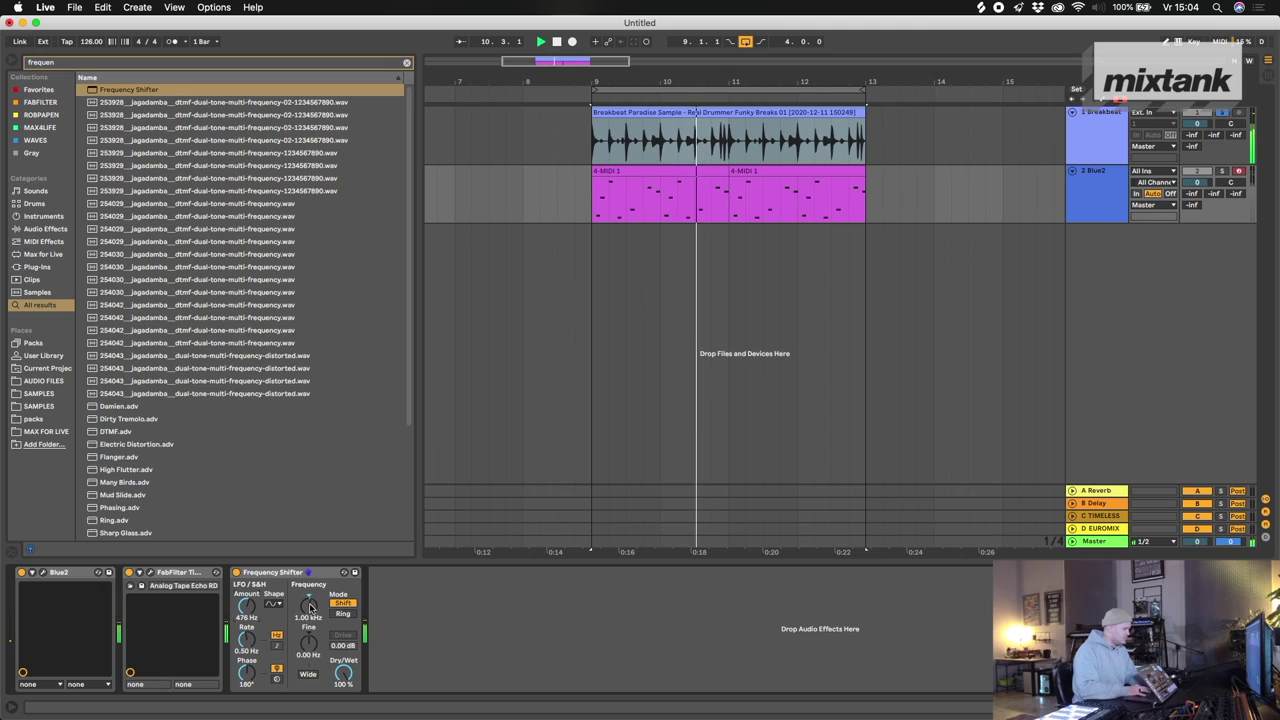
pyautogui.moveTo(309, 603); pyautogui.dragTo(309, 600)
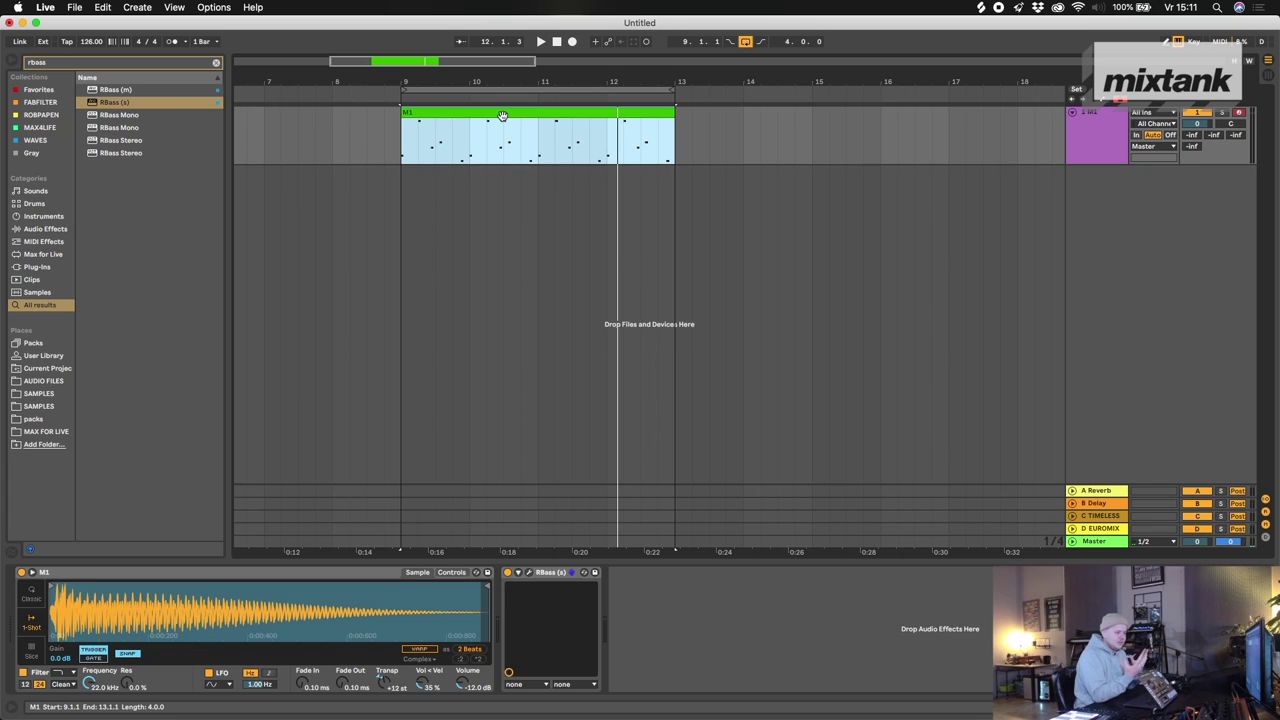
# - Play the M1 bass clip through RBass (s), then stop it
pyautogui.press('space')
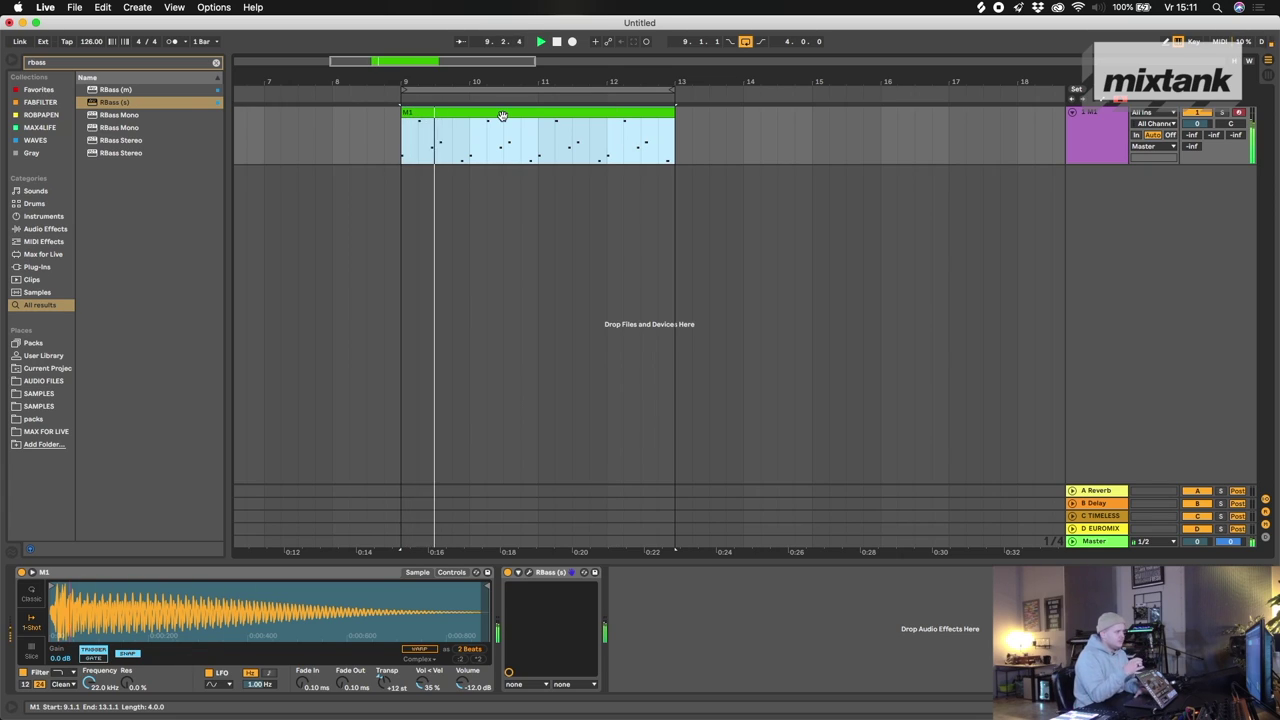
pyautogui.press('space')
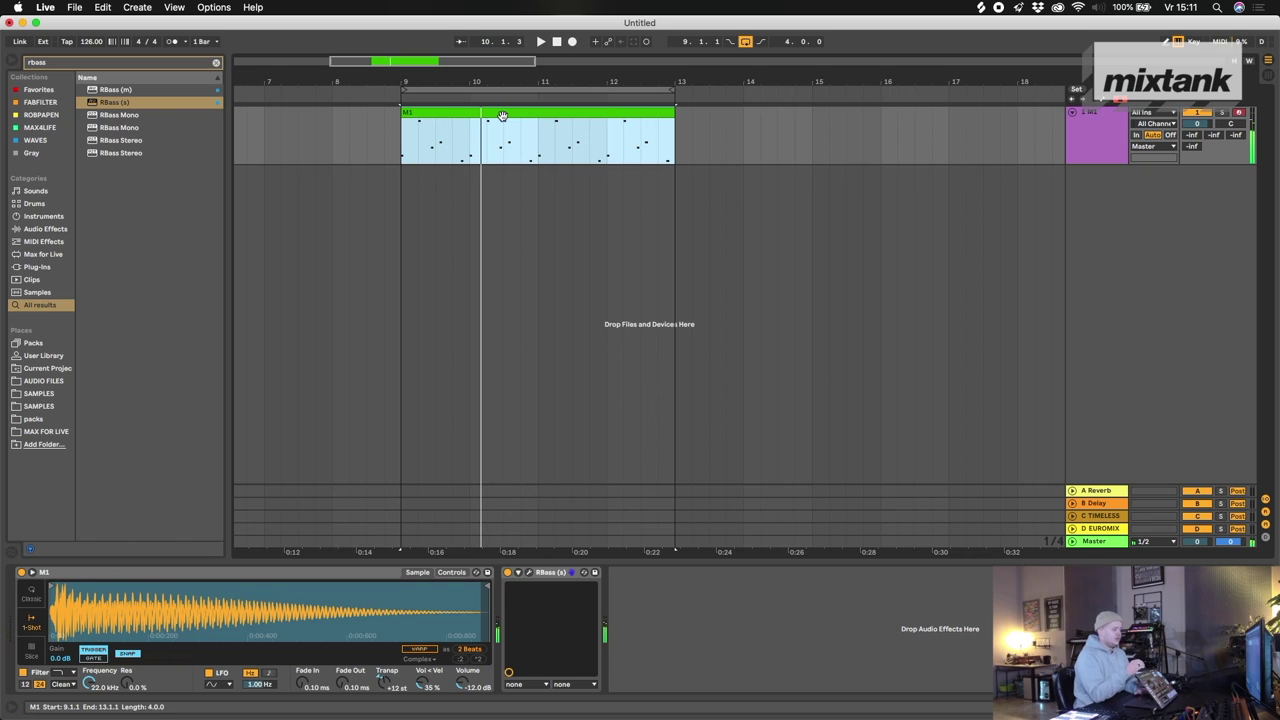
# - Open RBass and raise its Intensity from -24.0 to 0.9 while the bass plays
pyautogui.click(529, 573)
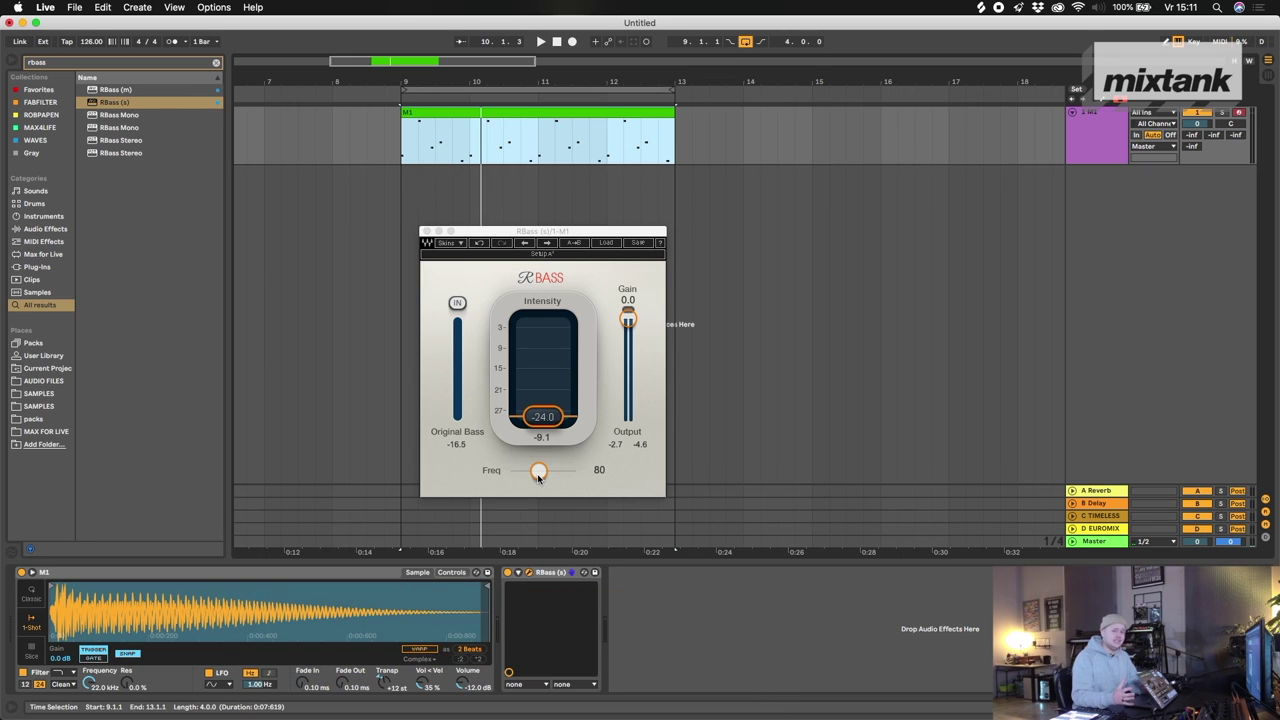
pyautogui.click(588, 480)
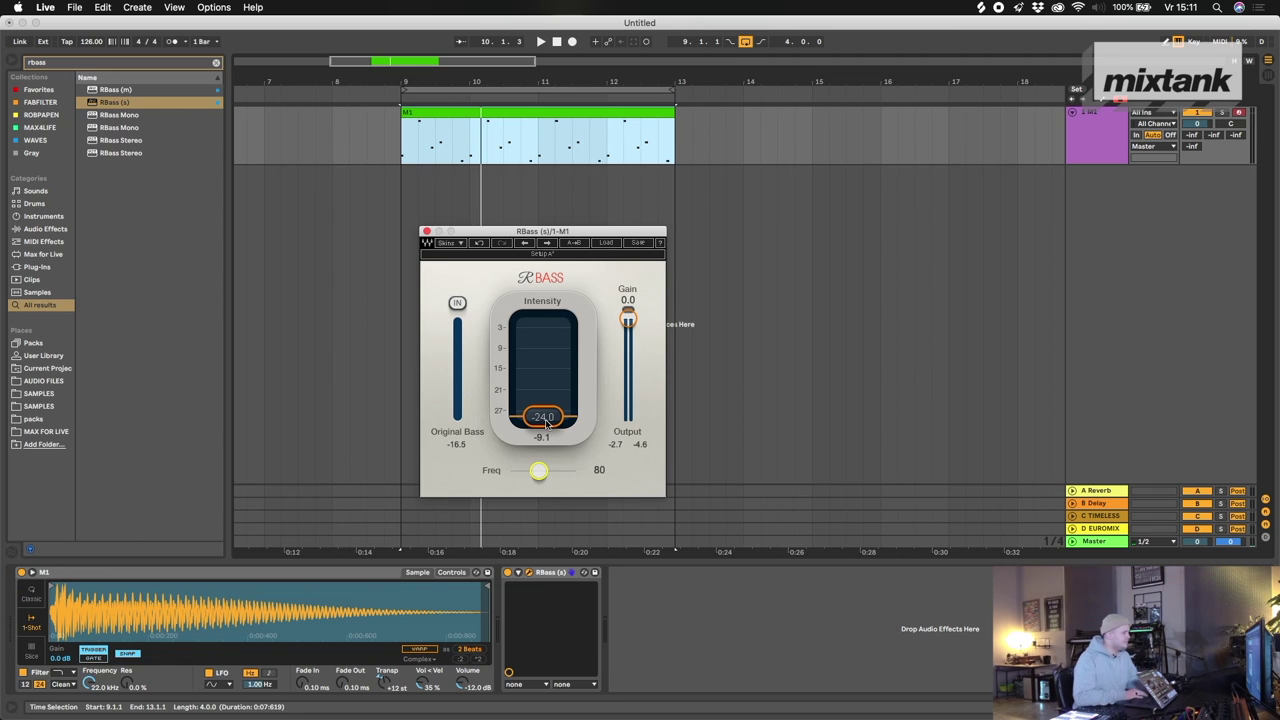
pyautogui.press('space')
pyautogui.moveTo(546, 424); pyautogui.dragTo(546, 376)
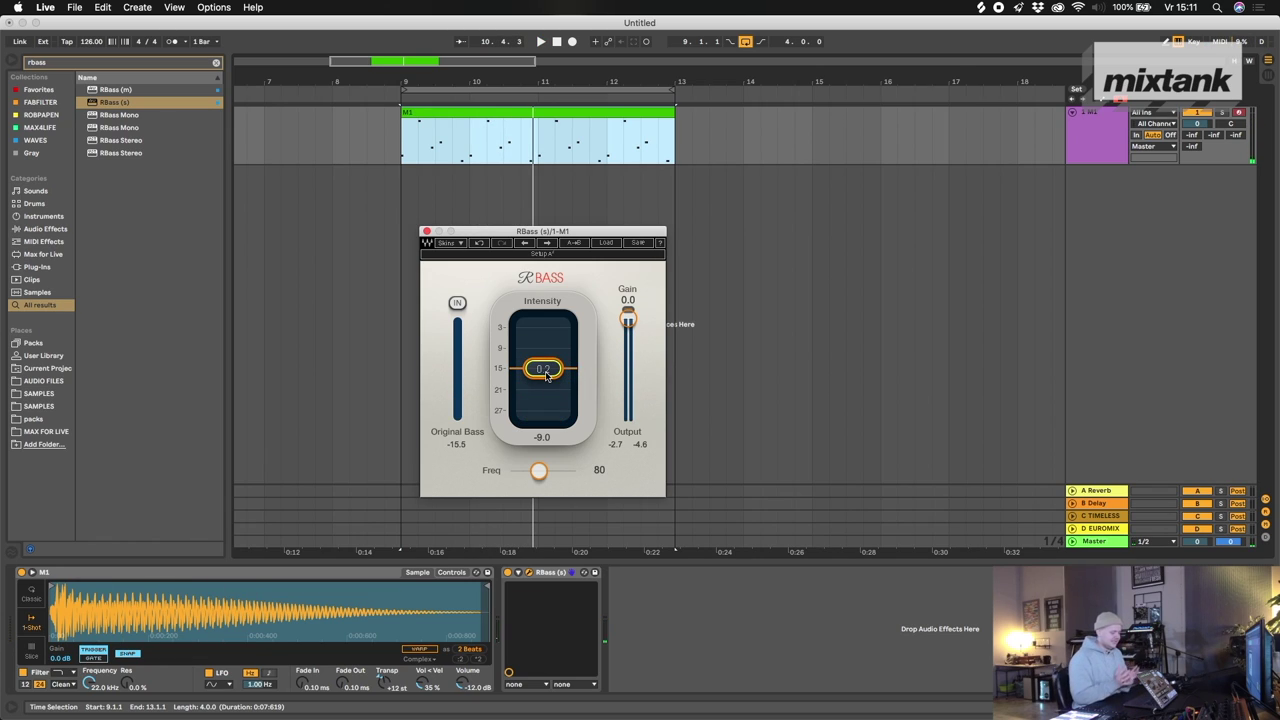
pyautogui.press('space')
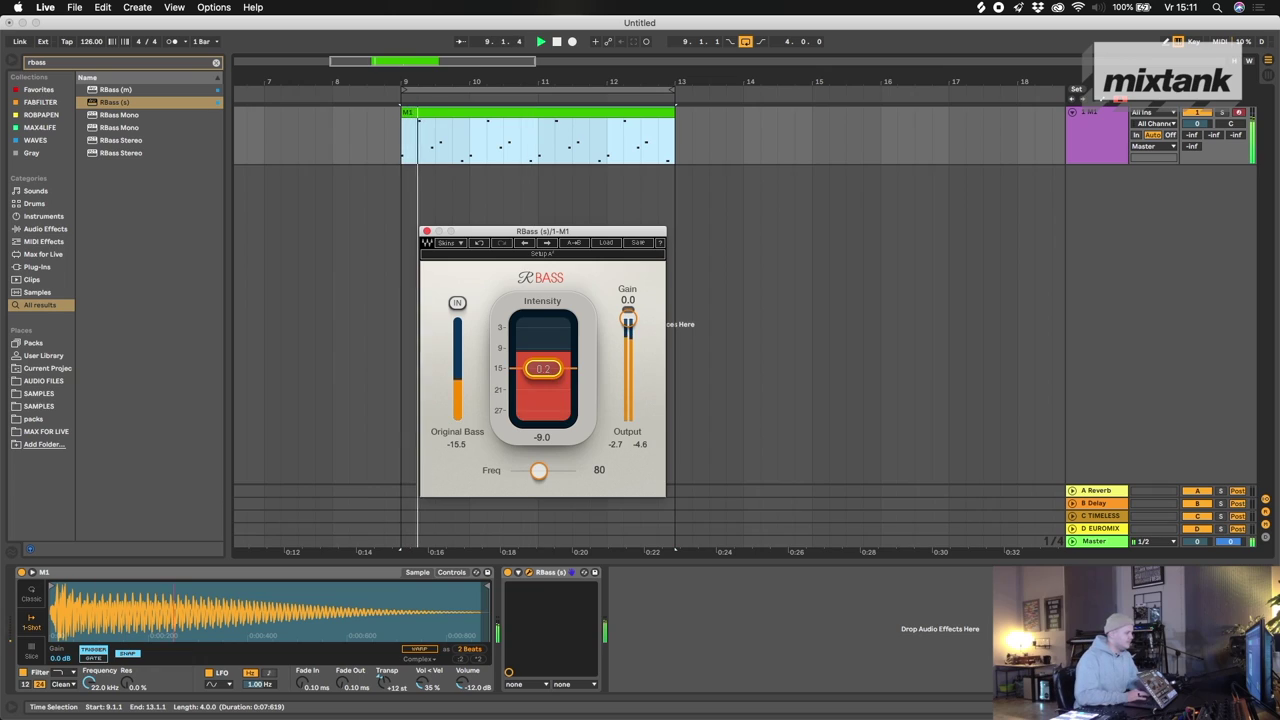
pyautogui.moveTo(546, 375); pyautogui.dragTo(546, 373)
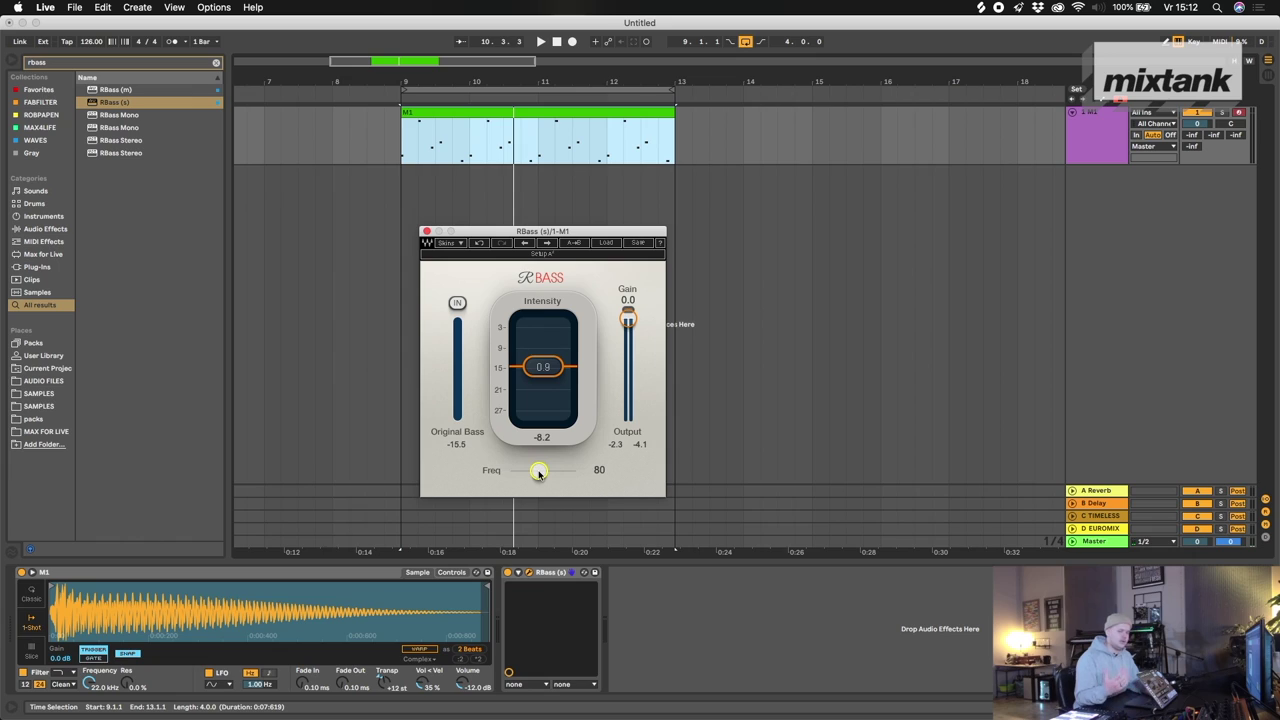
# - Sweep the RBass Freq down and up while auditioning, settling it at 60
pyautogui.press('space')
pyautogui.moveTo(539, 472); pyautogui.dragTo(528, 471)
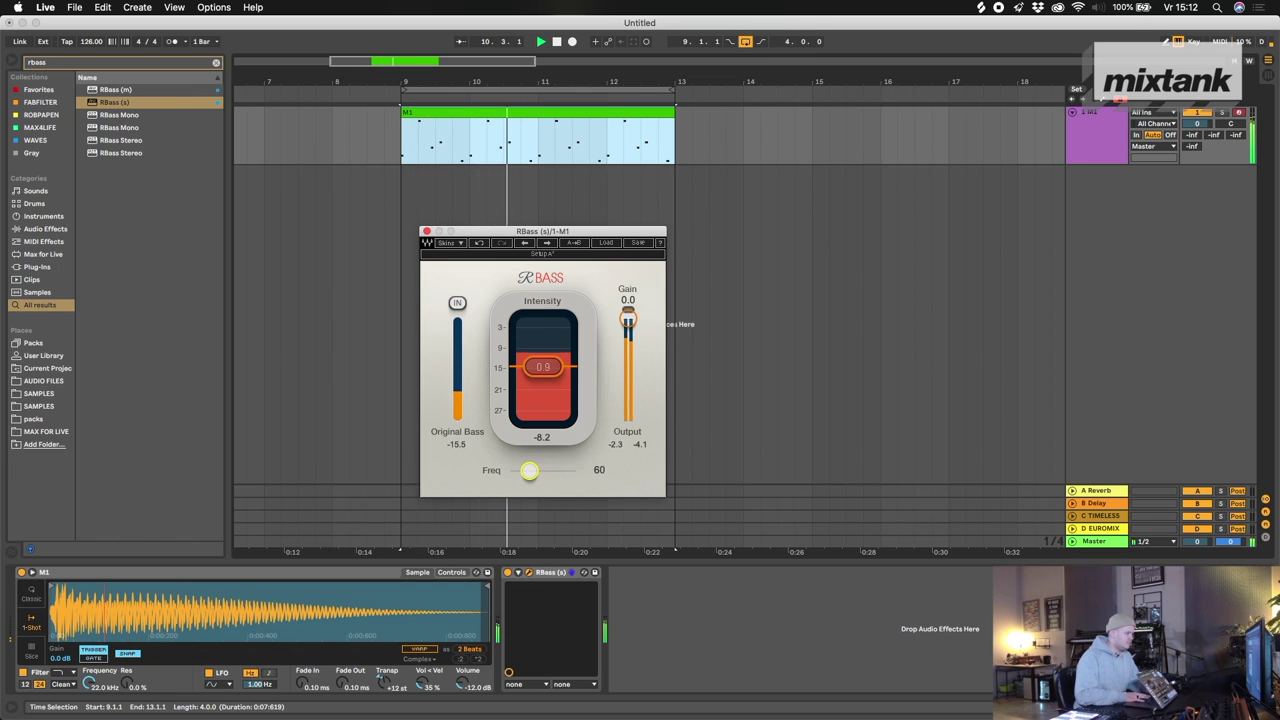
pyautogui.press('space')
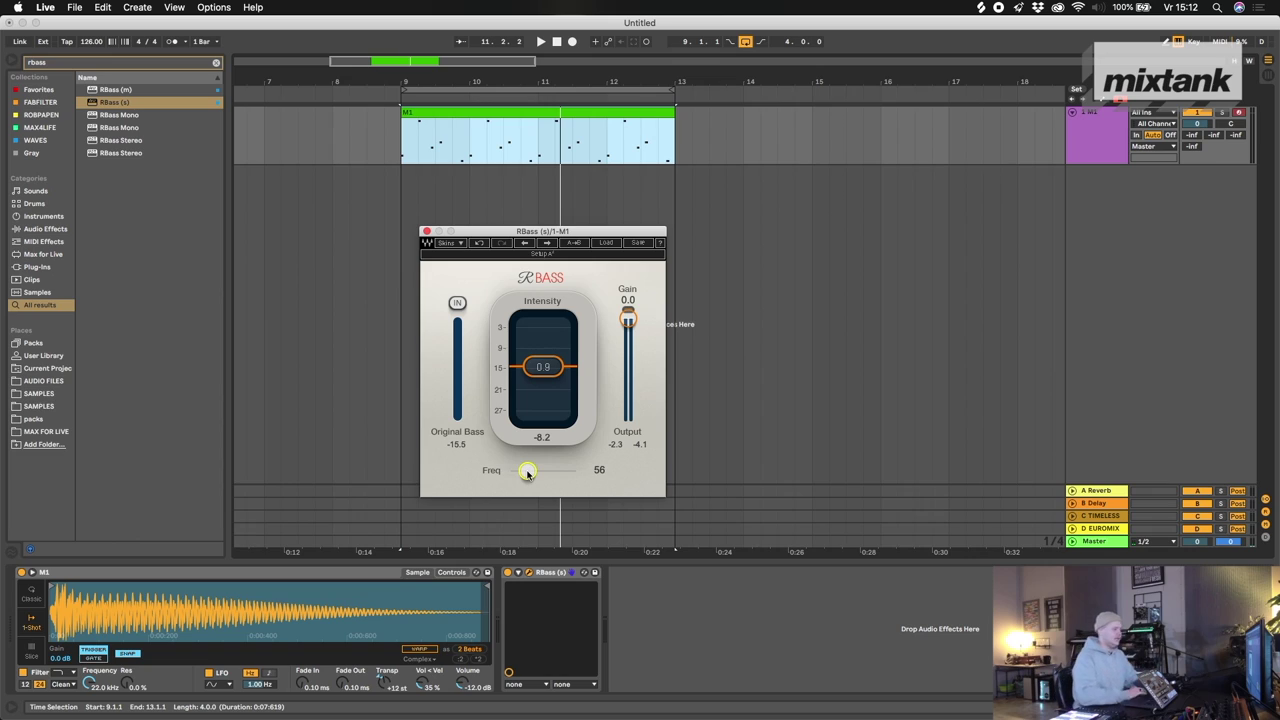
pyautogui.press('space')
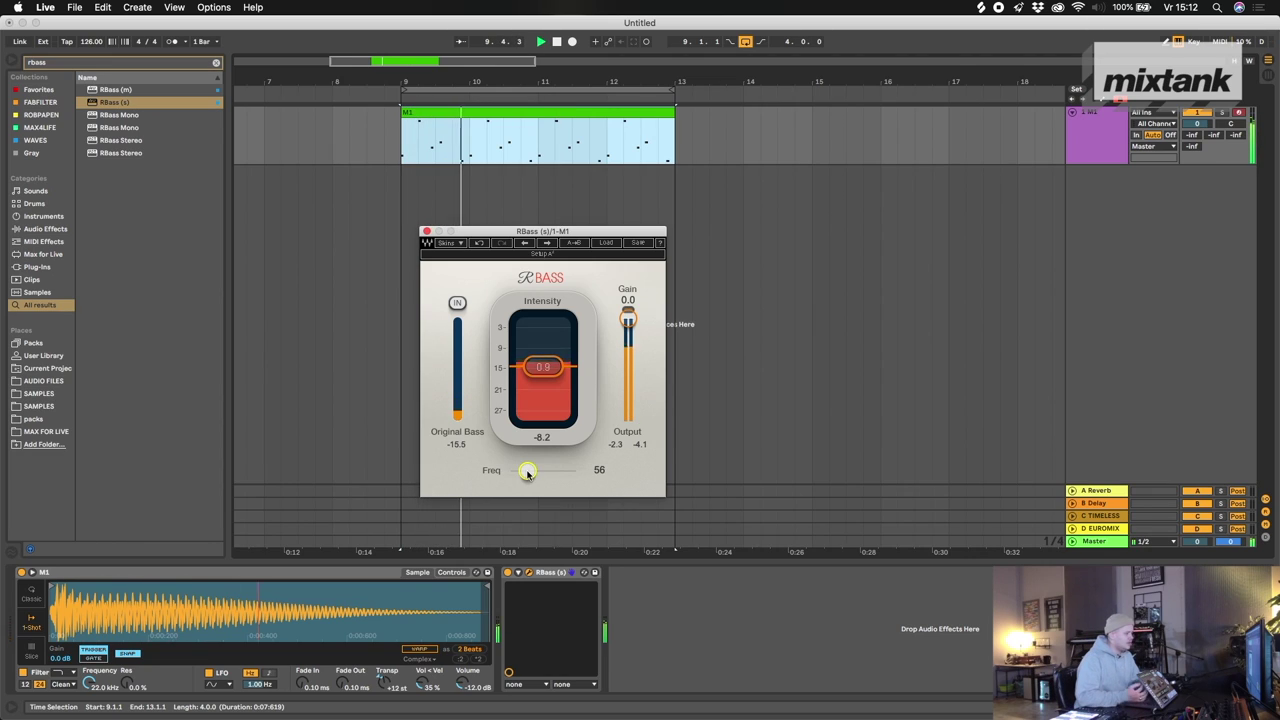
pyautogui.moveTo(528, 473); pyautogui.dragTo(560, 471)
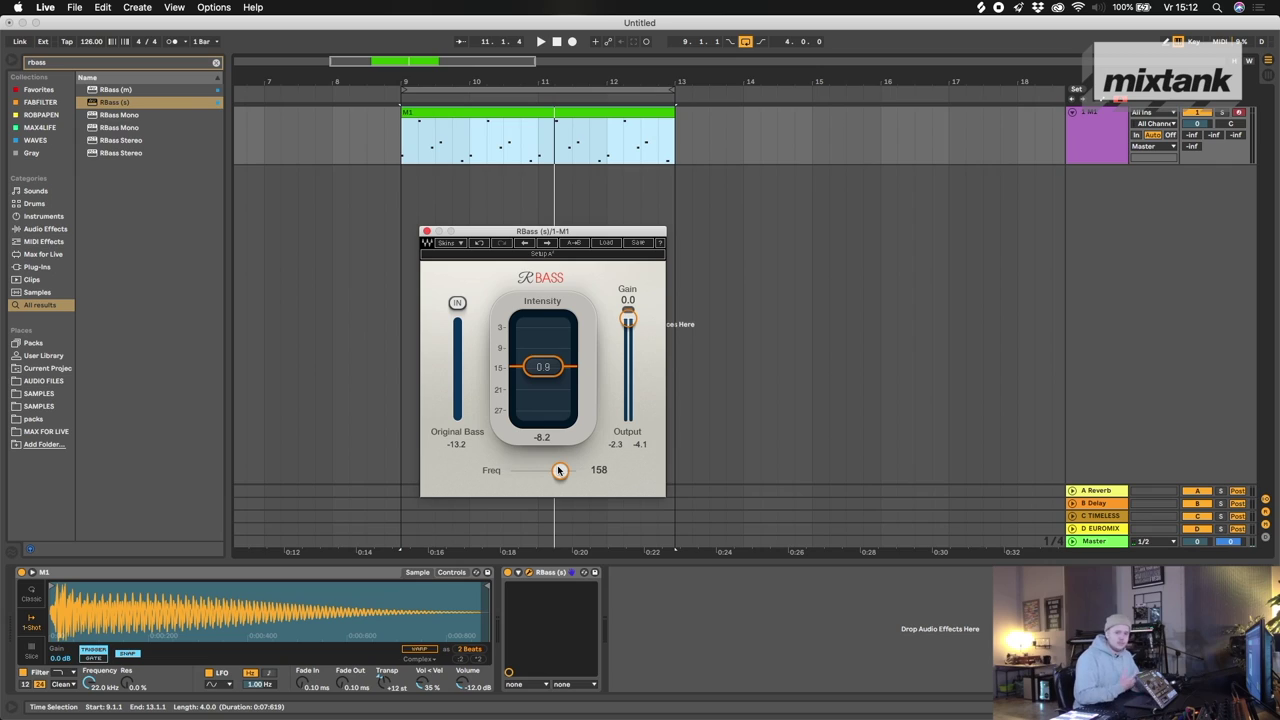
pyautogui.press('space')
pyautogui.moveTo(560, 470); pyautogui.dragTo(530, 470)
pyautogui.press('space')
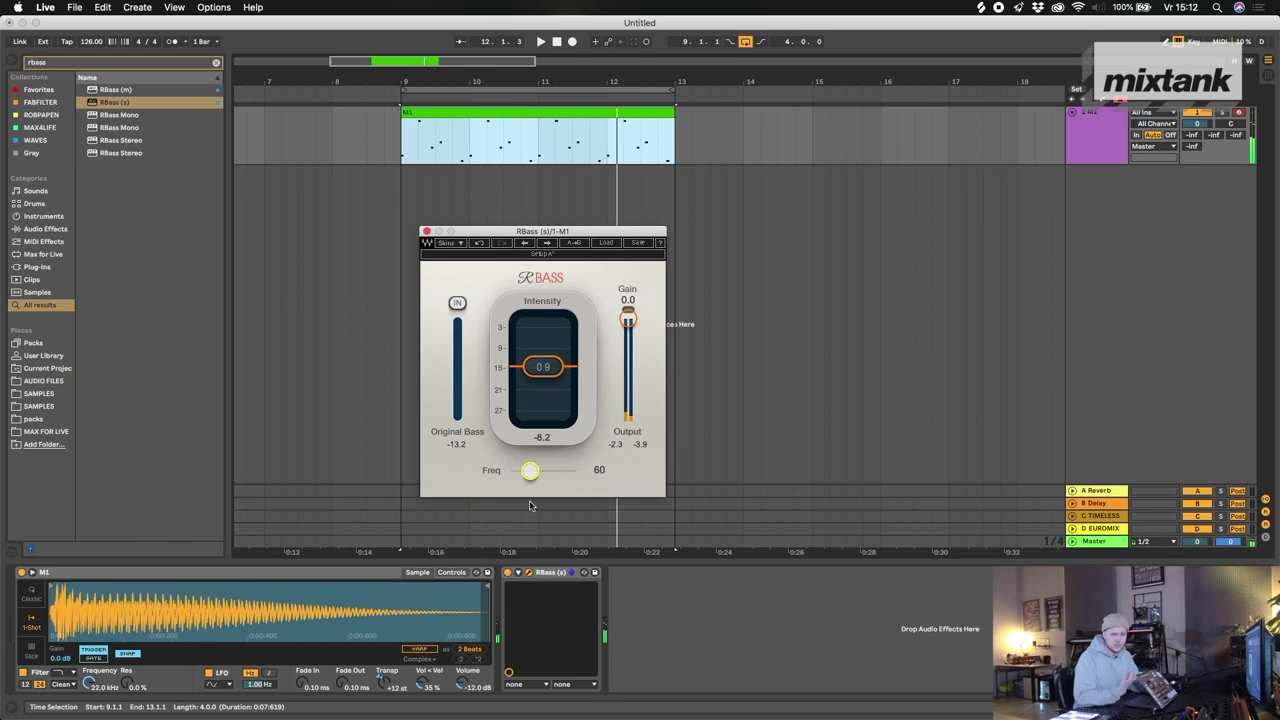
pyautogui.press('space')
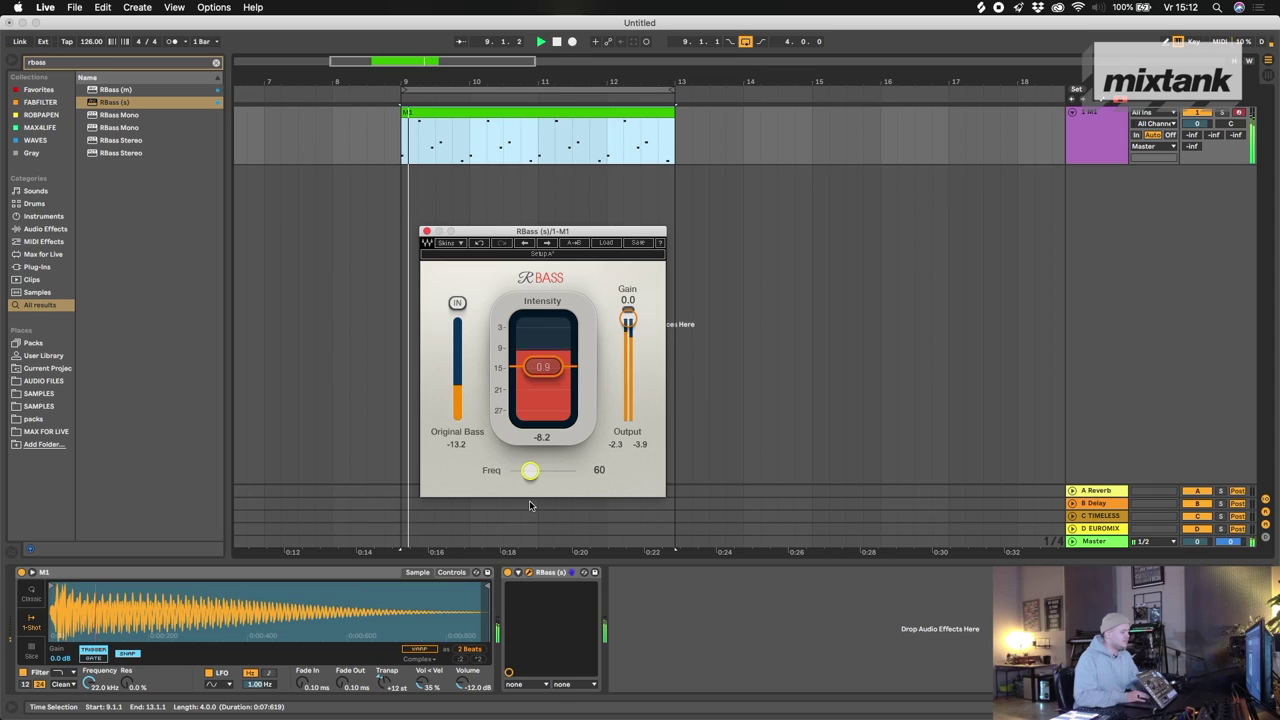
pyautogui.click(509, 574)
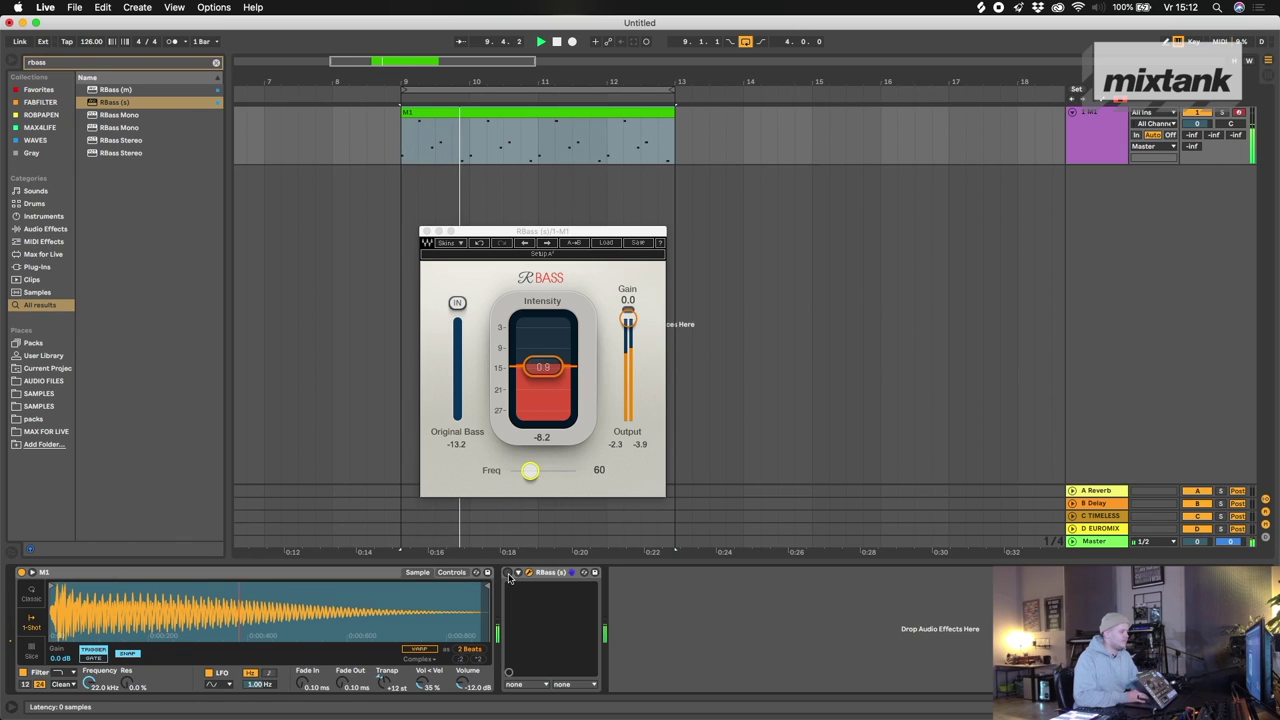
pyautogui.click(509, 574)
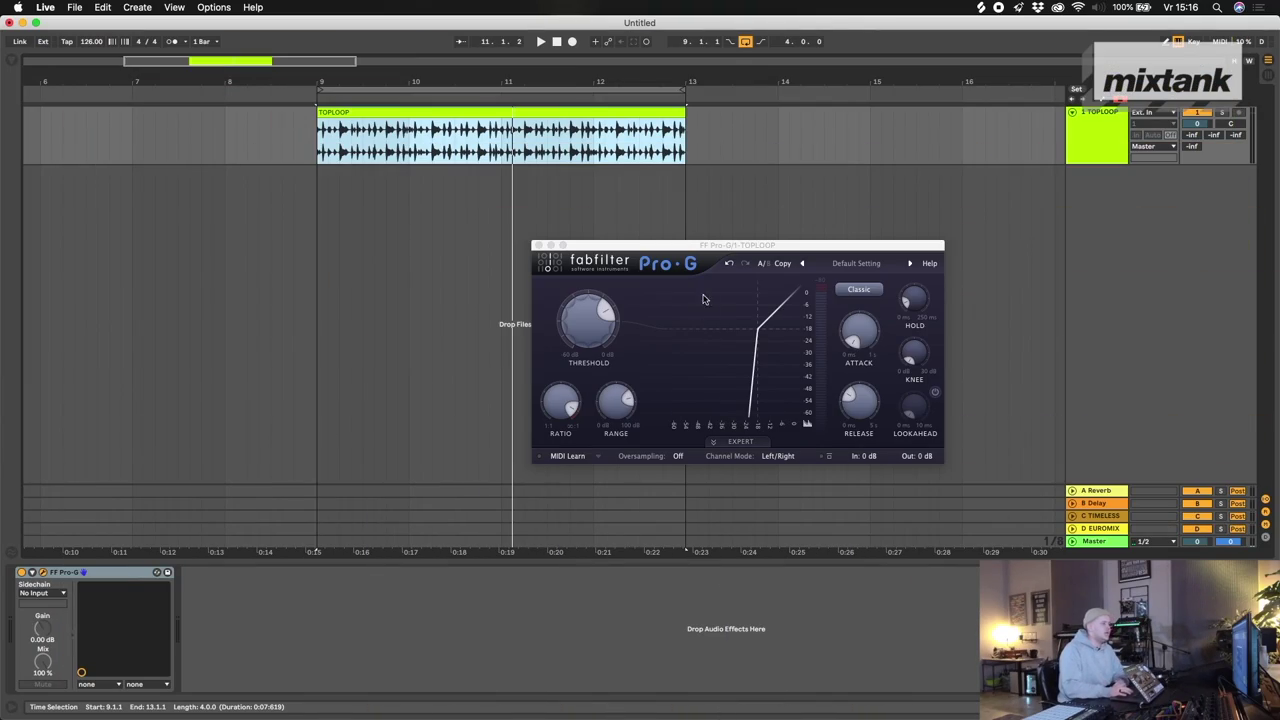
# - Move the Pro-G window aside and lengthen the gate attack while the top loop plays
pyautogui.moveTo(675, 243); pyautogui.dragTo(855, 234)
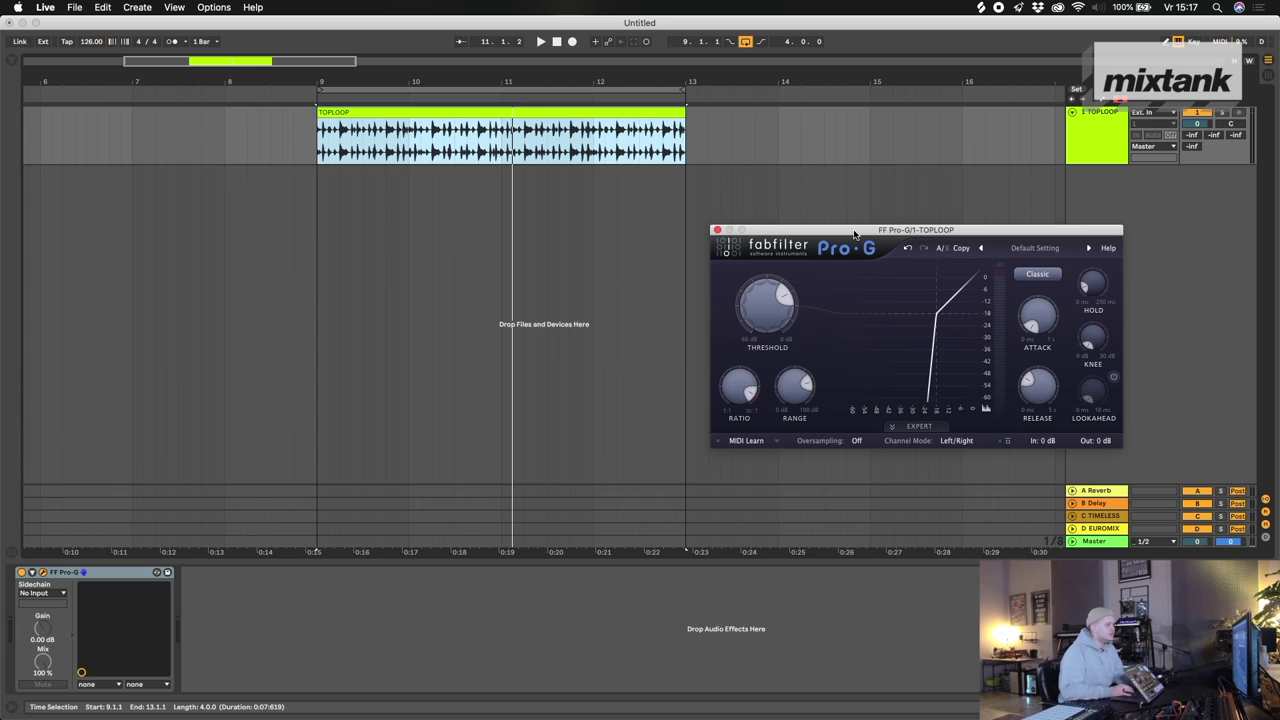
pyautogui.press('space')
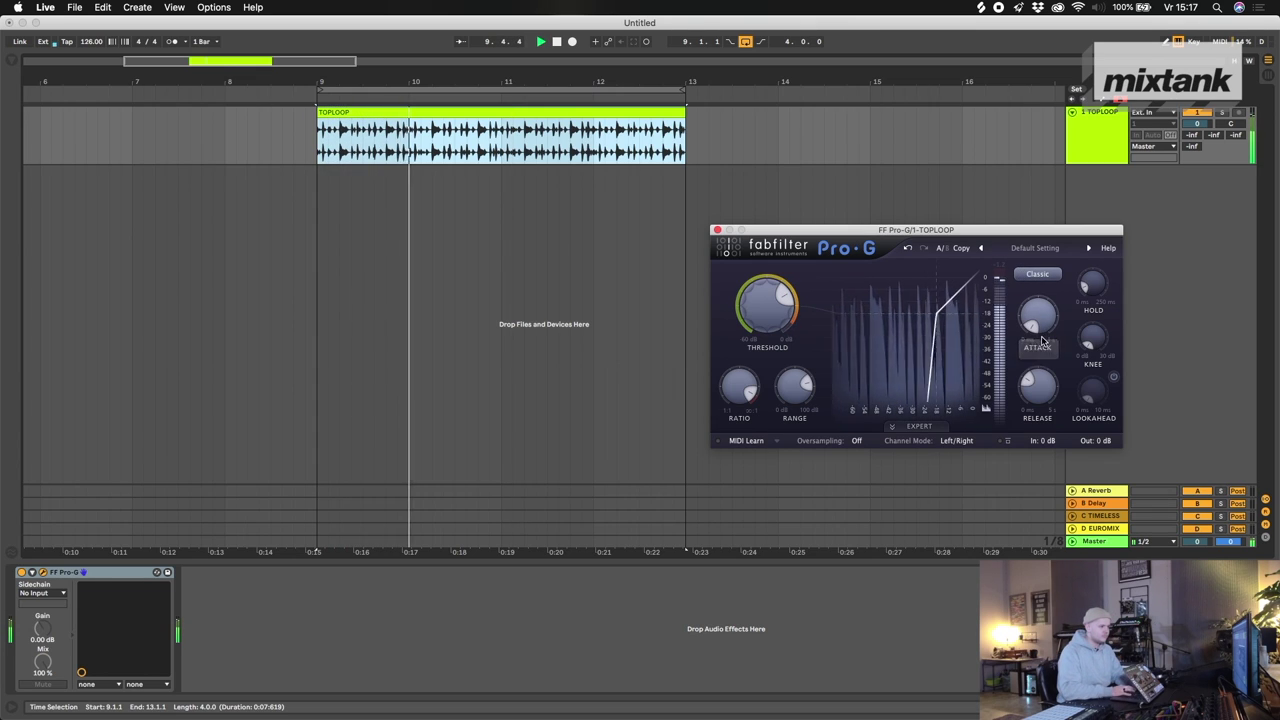
pyautogui.moveTo(1040, 322)
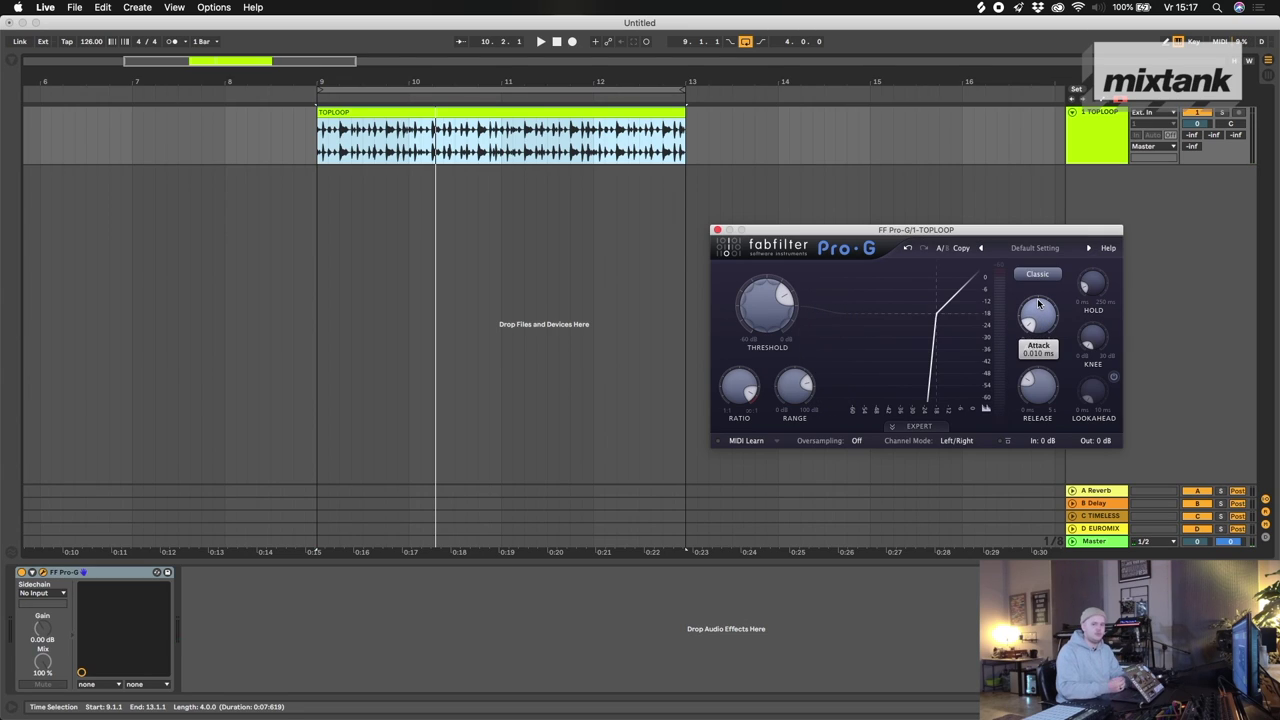
pyautogui.moveTo(1038, 304); pyautogui.dragTo(1038, 265)
pyautogui.press('space')
pyautogui.press('space')
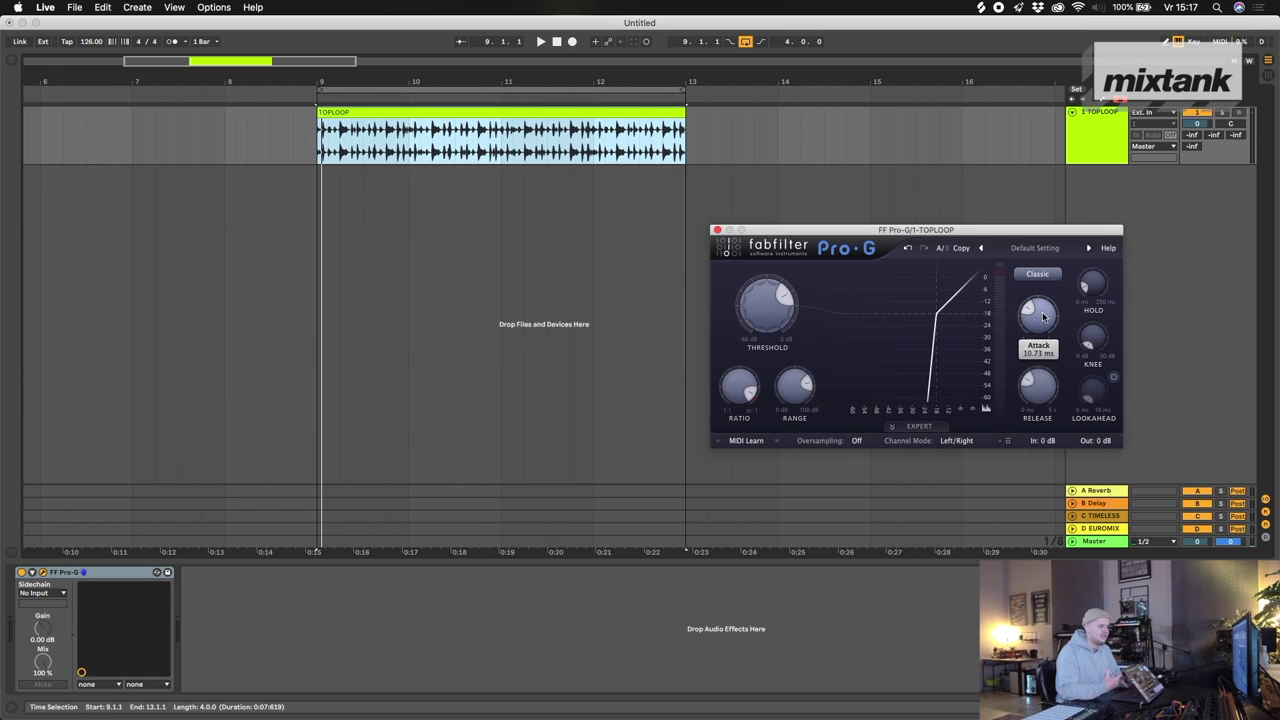
# - Bring the Pro-G attack down to about 17 ms while auditioning, then stop playback
pyautogui.moveTo(1043, 317)
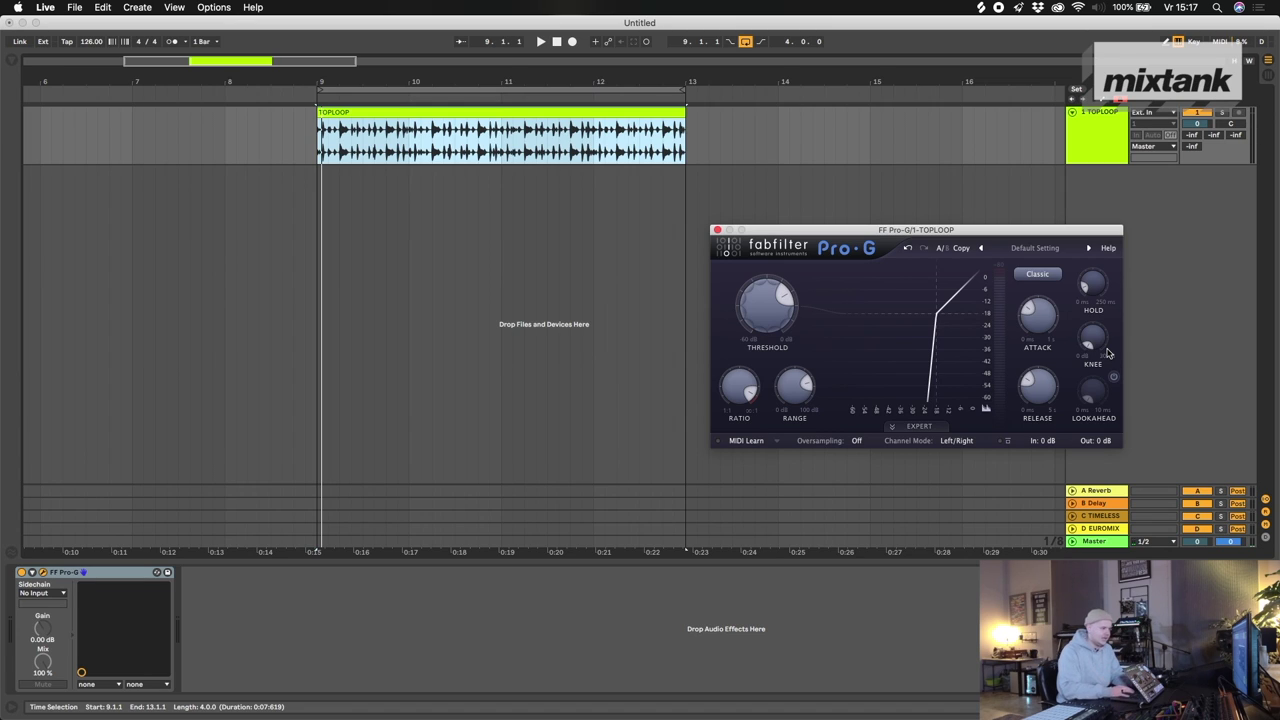
pyautogui.press('space')
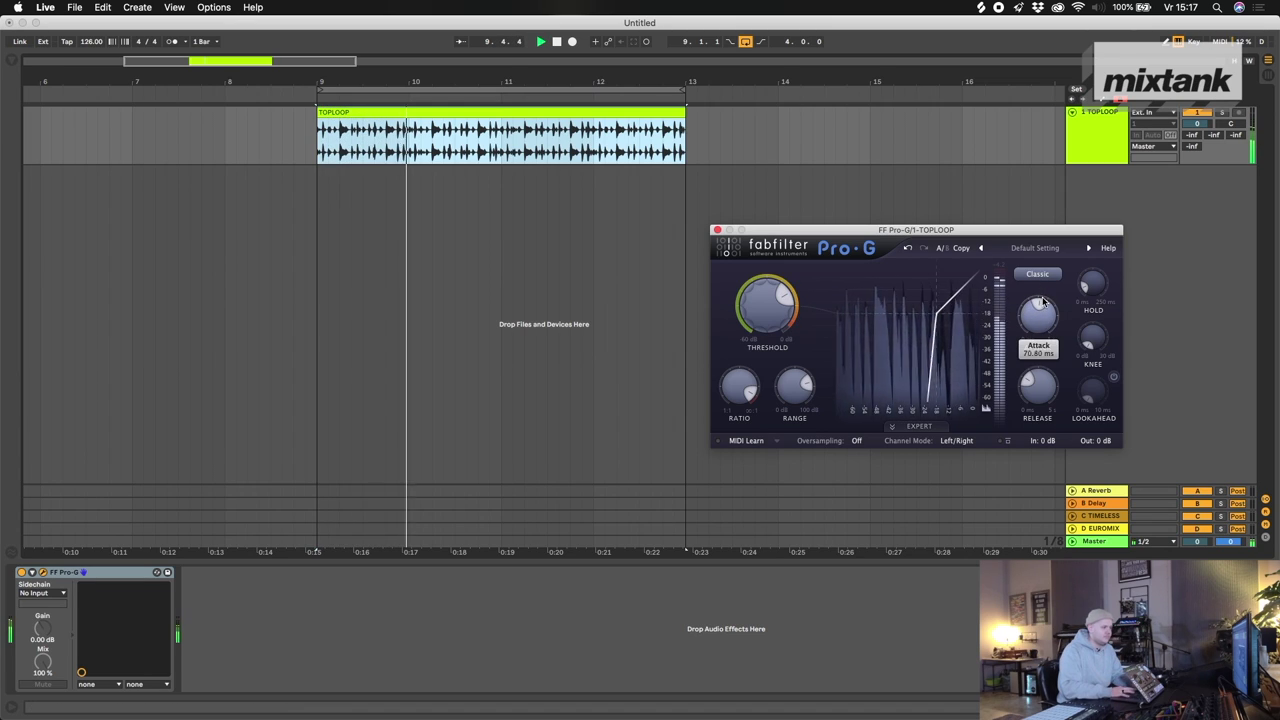
pyautogui.moveTo(1042, 303); pyautogui.dragTo(1042, 395)
pyautogui.press('space')
pyautogui.press('space')
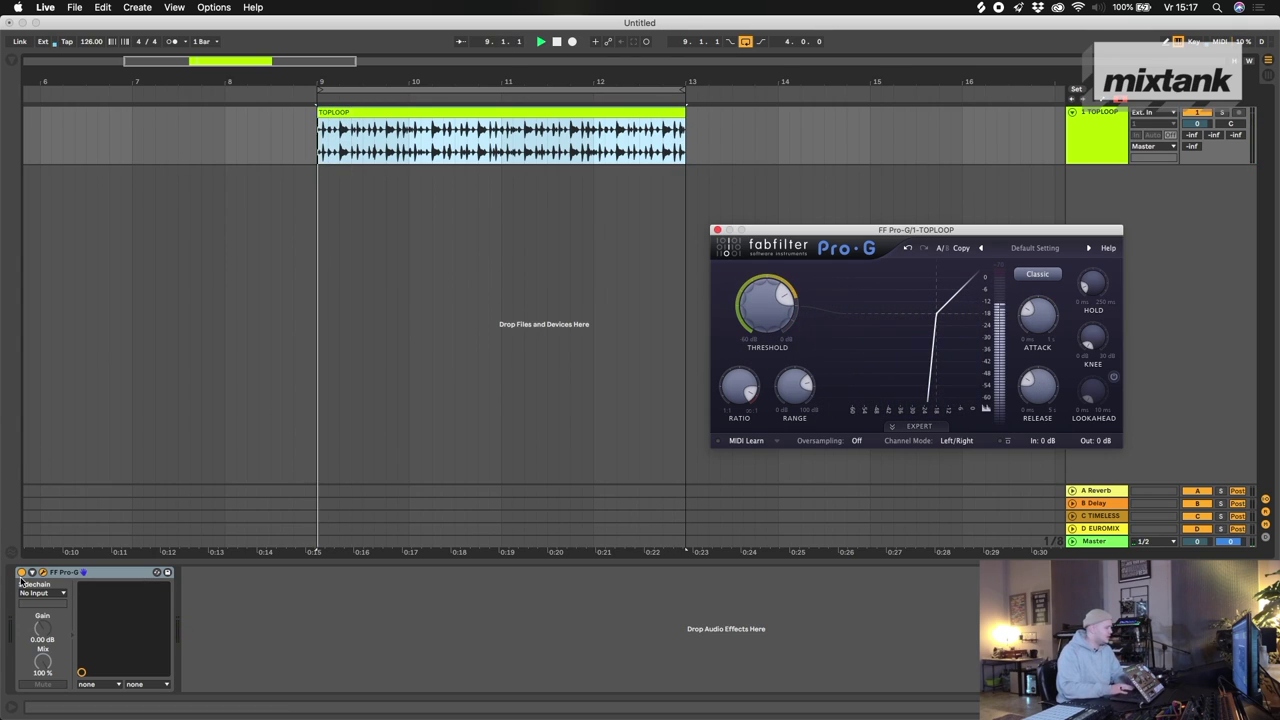
pyautogui.click(21, 576)
pyautogui.click(21, 573)
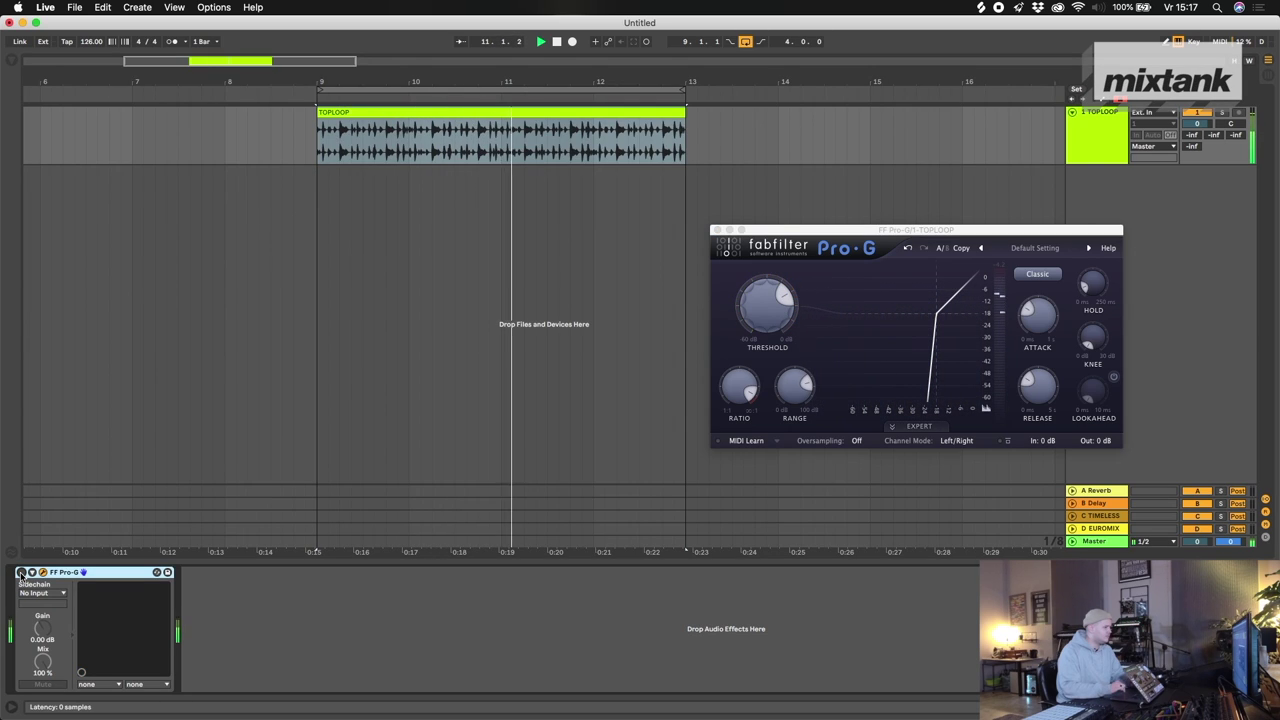
pyautogui.click(21, 573)
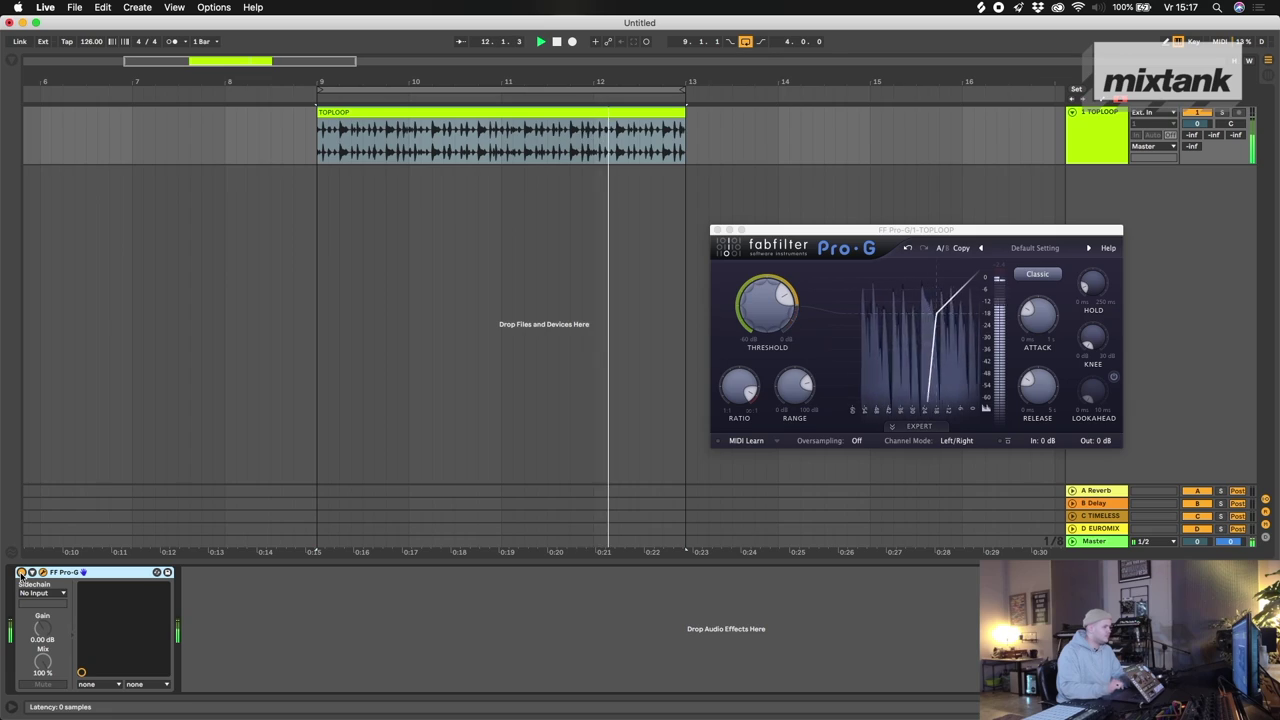